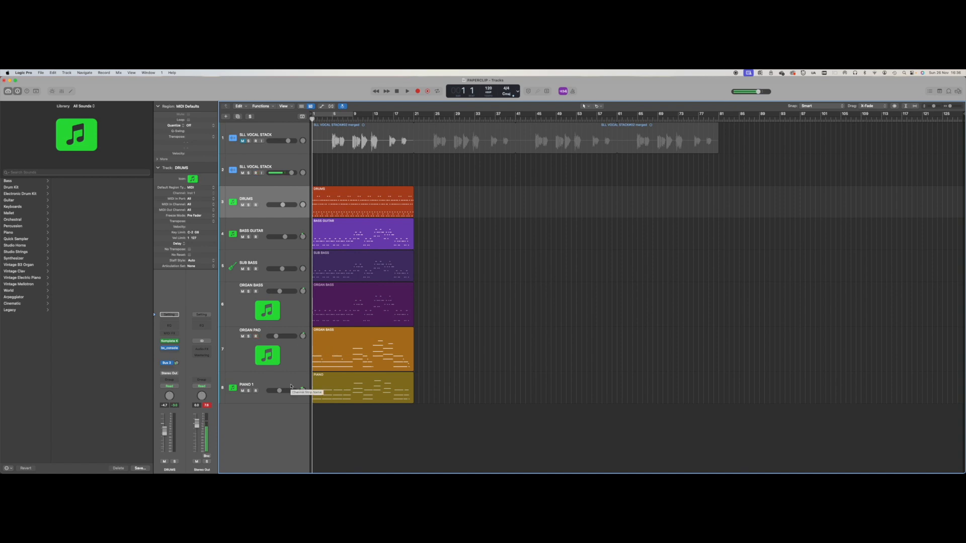
# Step: Play back the arrangement with the instrument tracks, then stop and return the playhead to bar 1
pyautogui.click(408, 92)
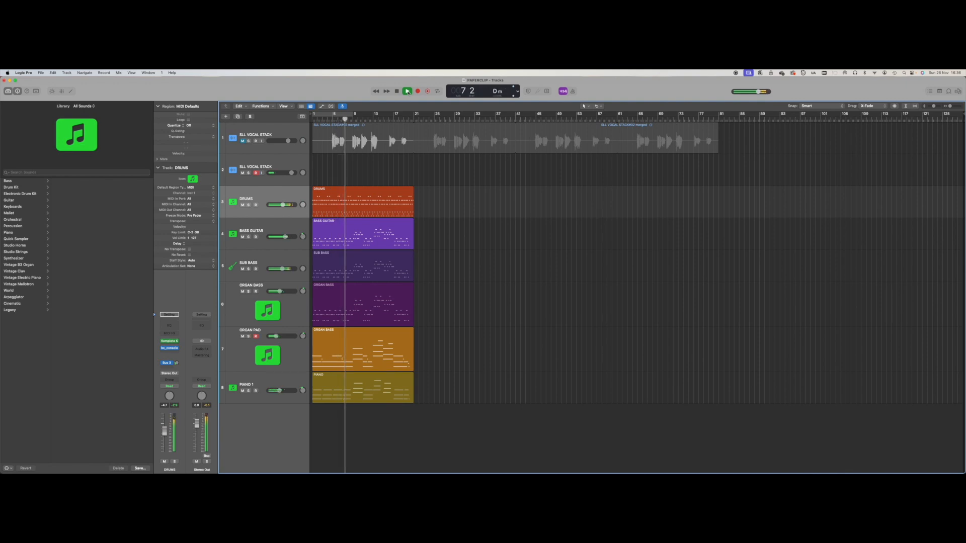
pyautogui.click(397, 91)
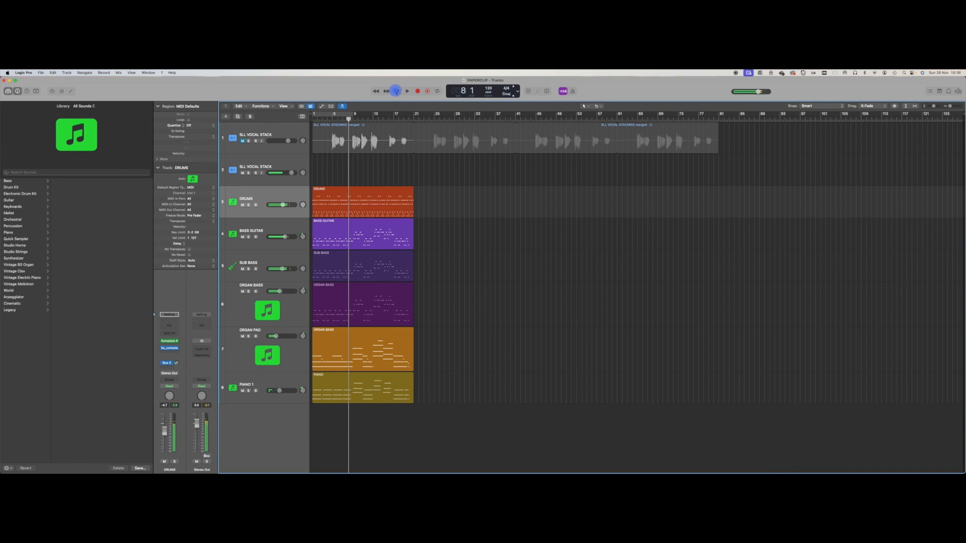
pyautogui.click(397, 91)
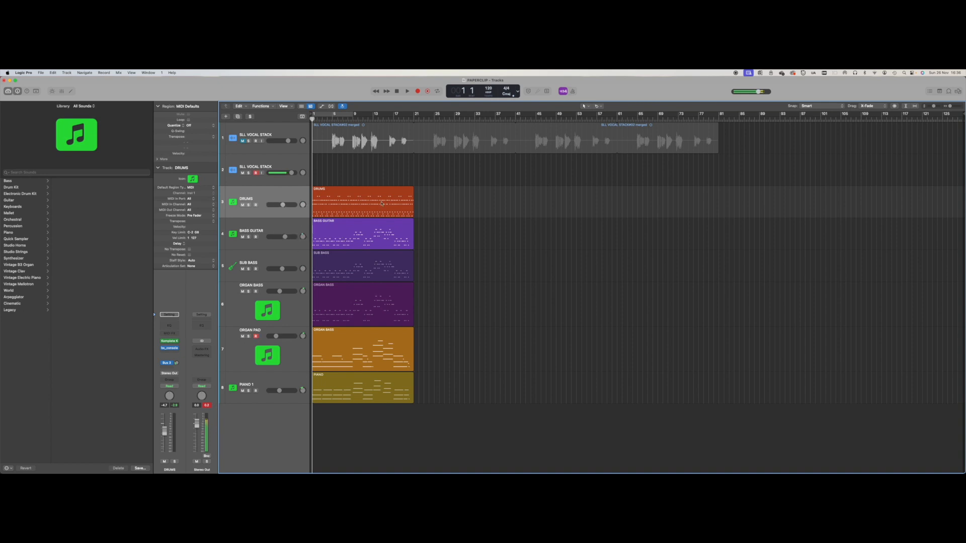
# Step: Mute the BASS GUITAR, SUB BASS, ORGAN BASS, ORGAN PAD and PIANO 1 tracks, leaving DRUMS audible
pyautogui.click(242, 237)
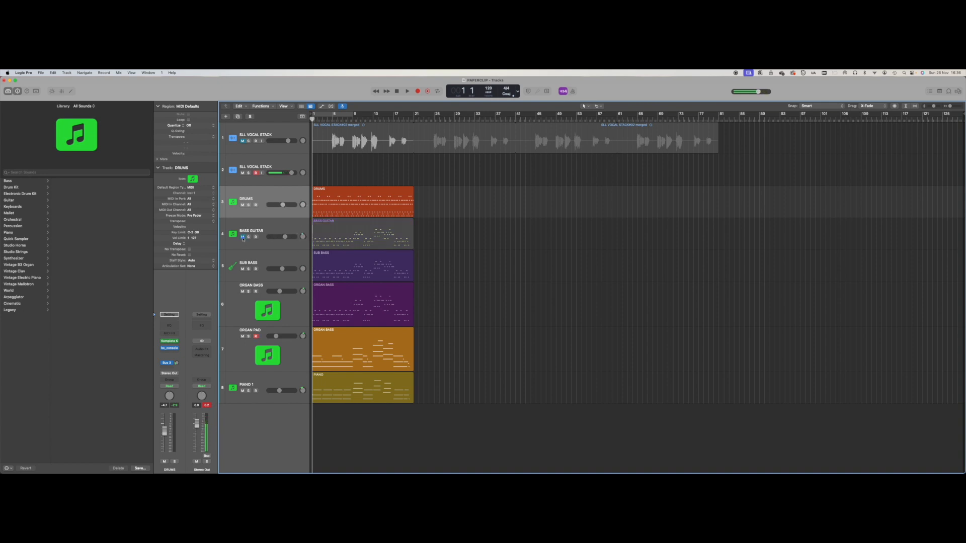
pyautogui.click(242, 269)
pyautogui.click(242, 292)
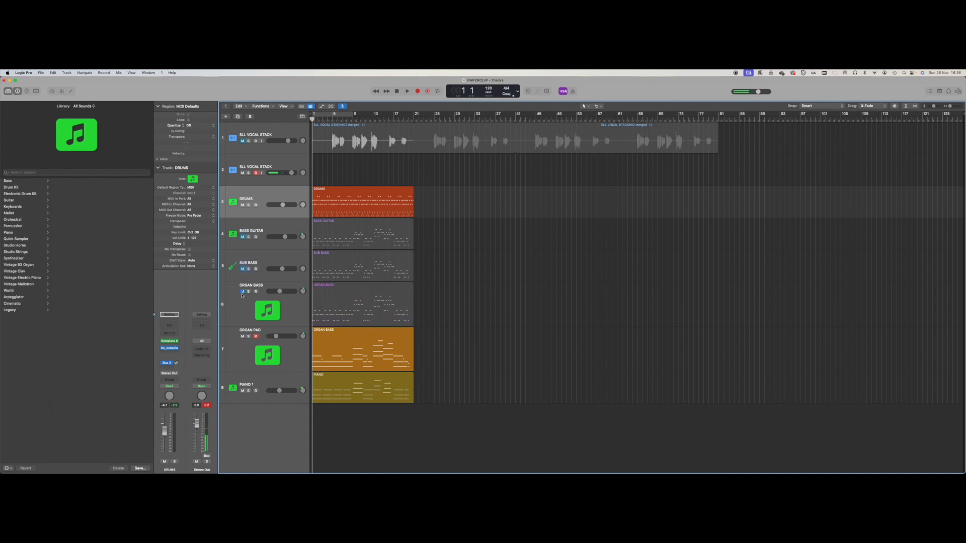
pyautogui.click(242, 336)
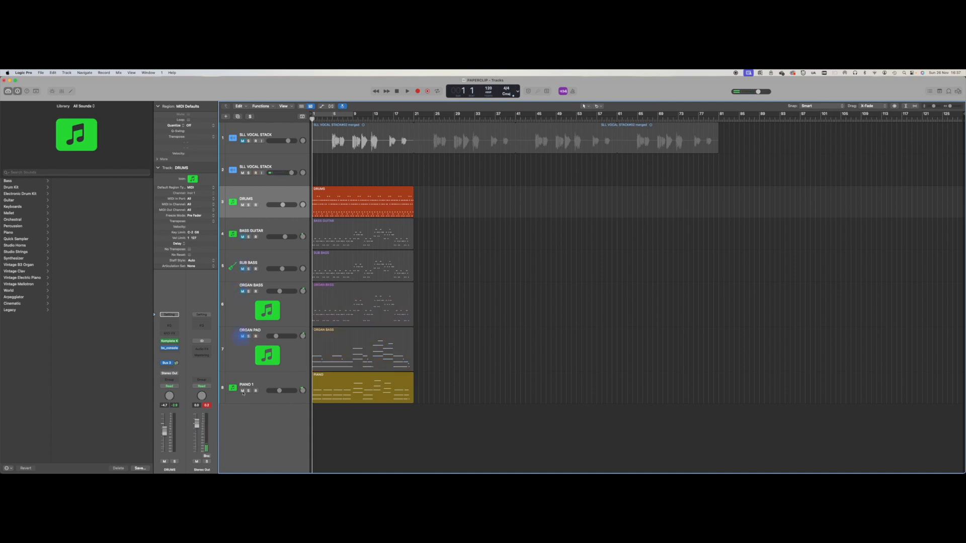
pyautogui.click(243, 391)
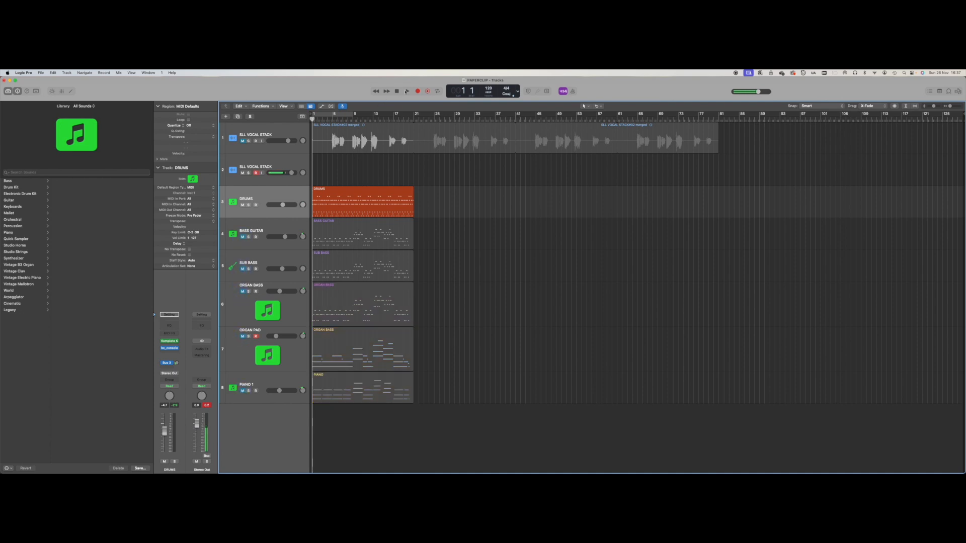
# Step: Listen to the DRUMS part on its own from the beginning, then return the playhead to bar 1
pyautogui.click(406, 92)
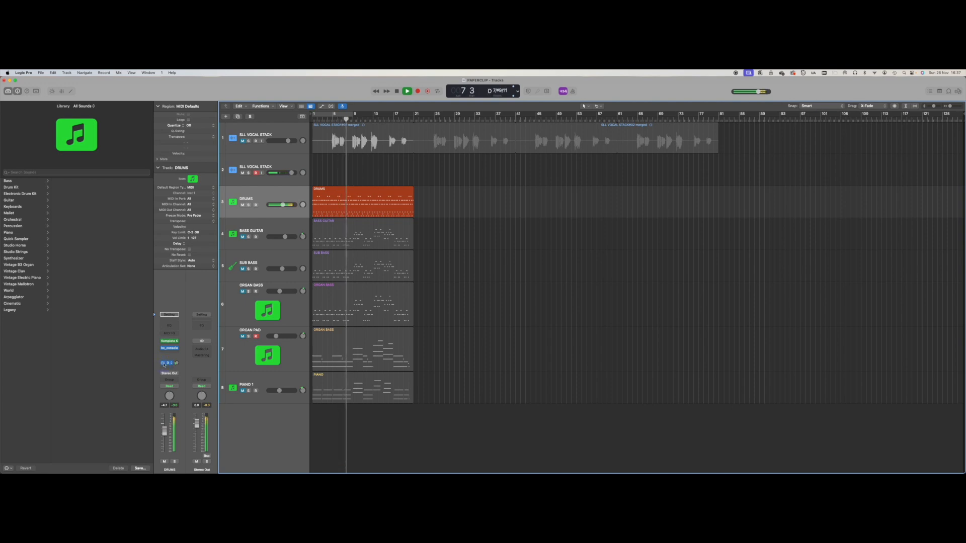
pyautogui.click(395, 91)
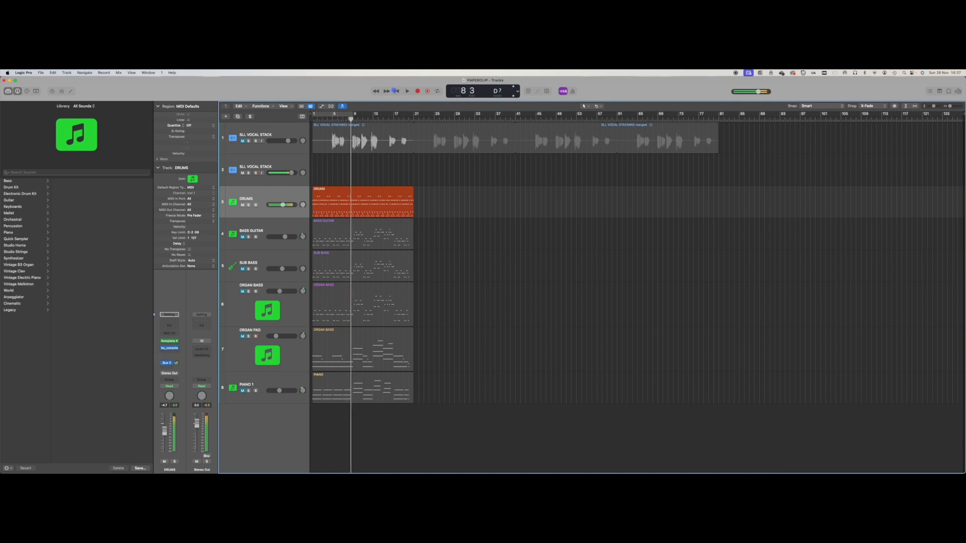
pyautogui.click(396, 91)
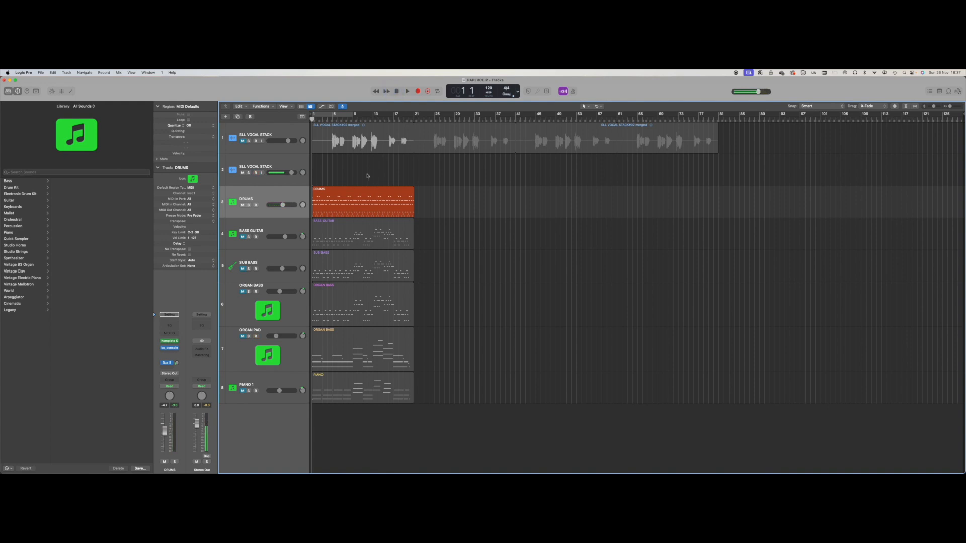
# Step: Select the DRUMS track and set its automation mode to Latch
pyautogui.click(272, 197)
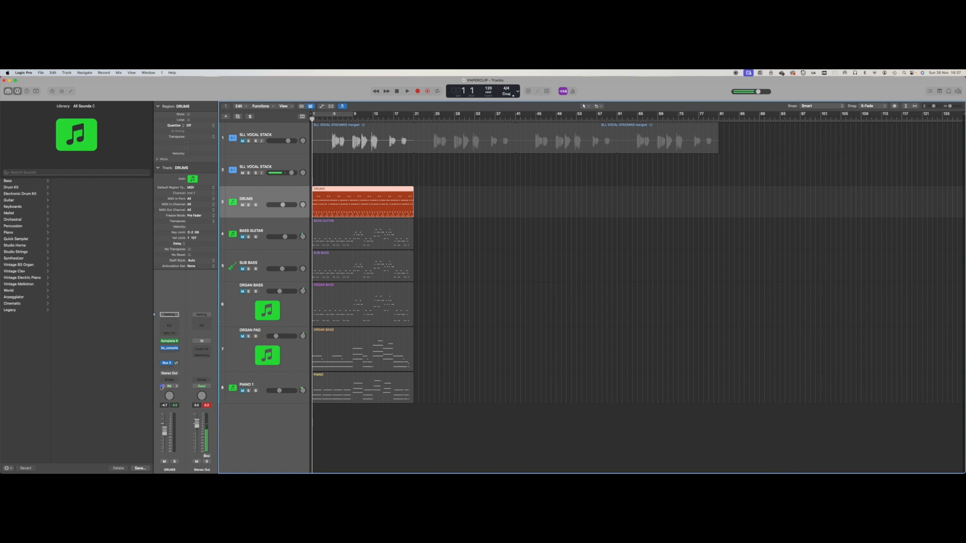
pyautogui.click(161, 387)
pyautogui.click(177, 387)
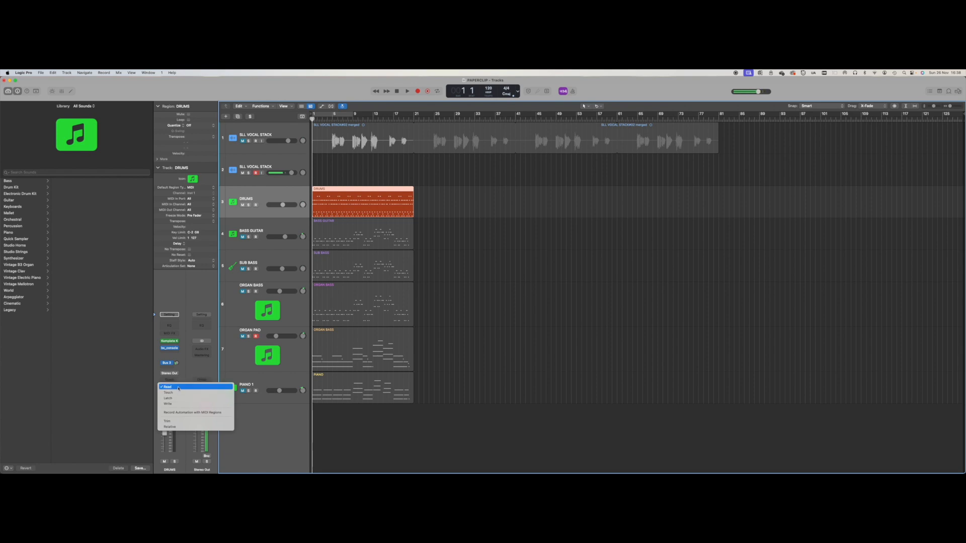
pyautogui.click(179, 399)
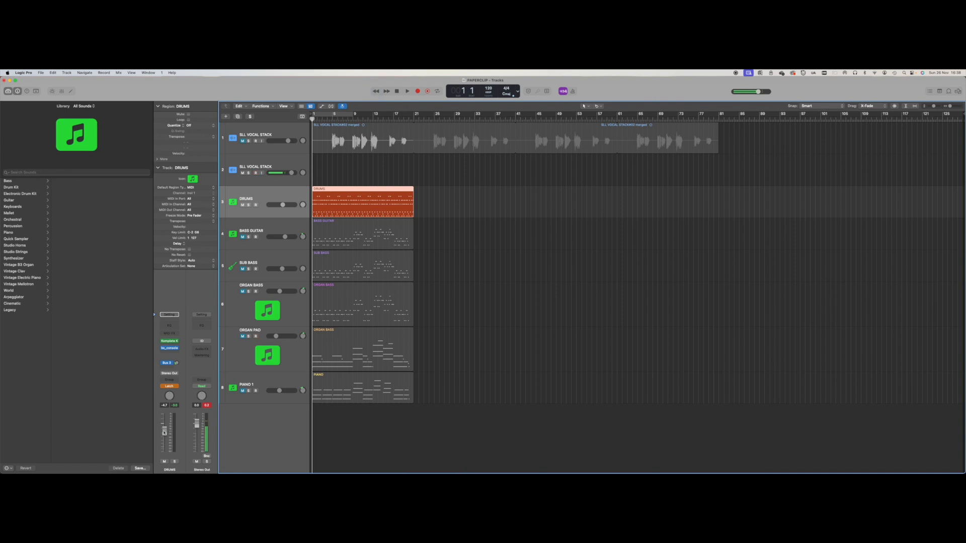
# Step: Record a DRUMS volume fade-out to silence from about bar 20 during playback, and set the track's automation mode to Read
pyautogui.press('space')
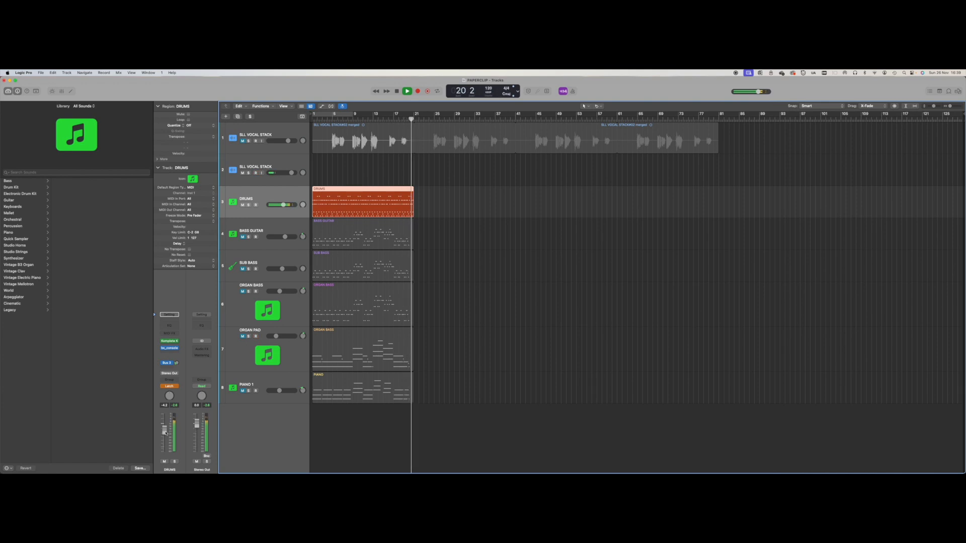
pyautogui.moveTo(165, 432); pyautogui.dragTo(164, 451)
pyautogui.click(397, 91)
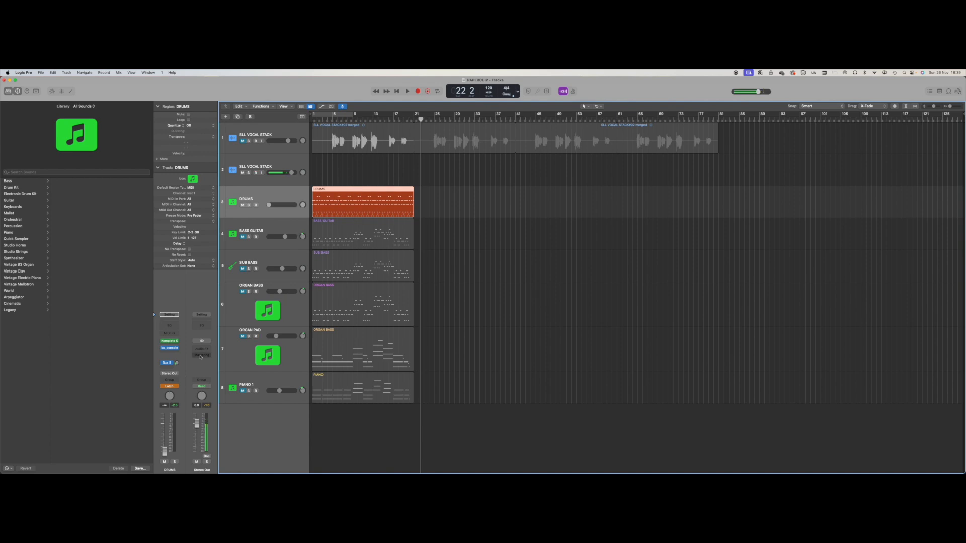
pyautogui.click(178, 388)
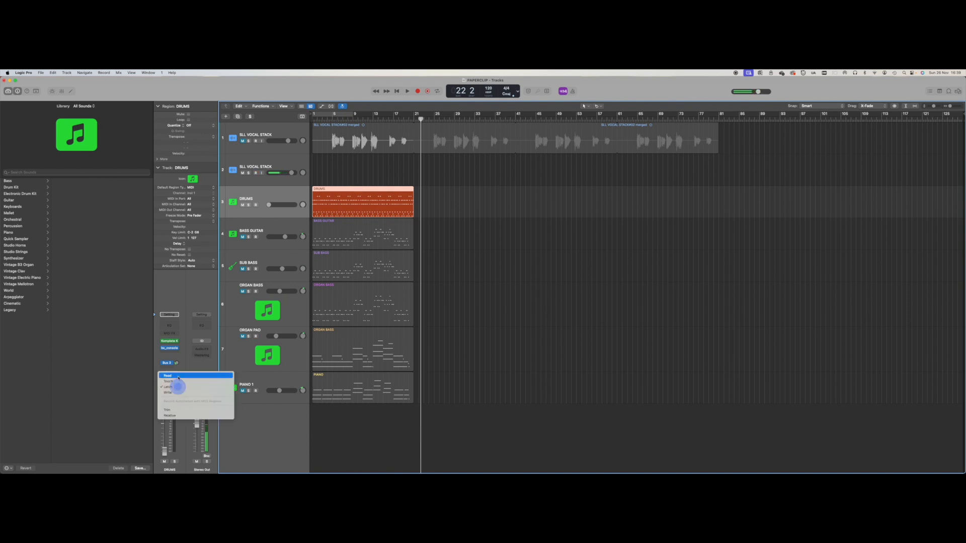
pyautogui.click(176, 384)
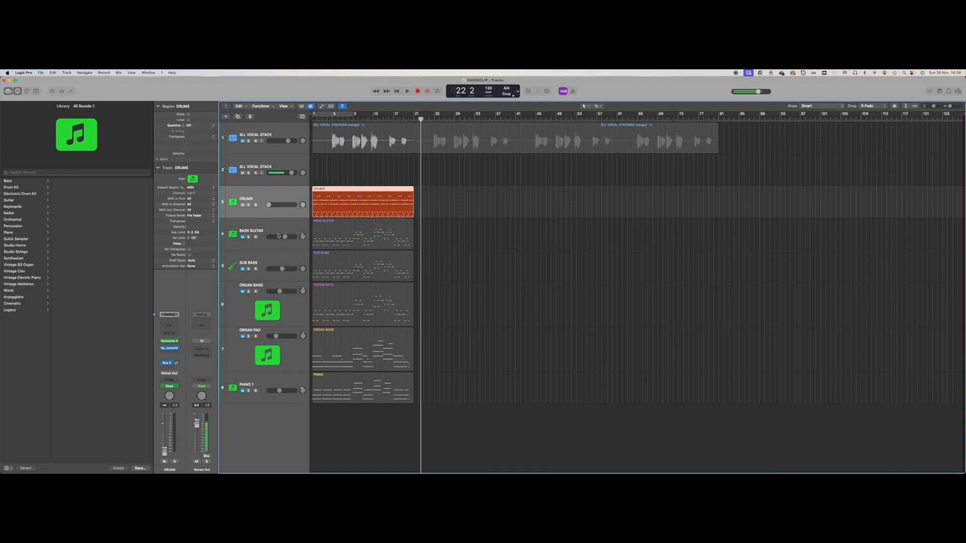
# Step: Unmute the BASS GUITAR and SUB BASS tracks
pyautogui.click(278, 227)
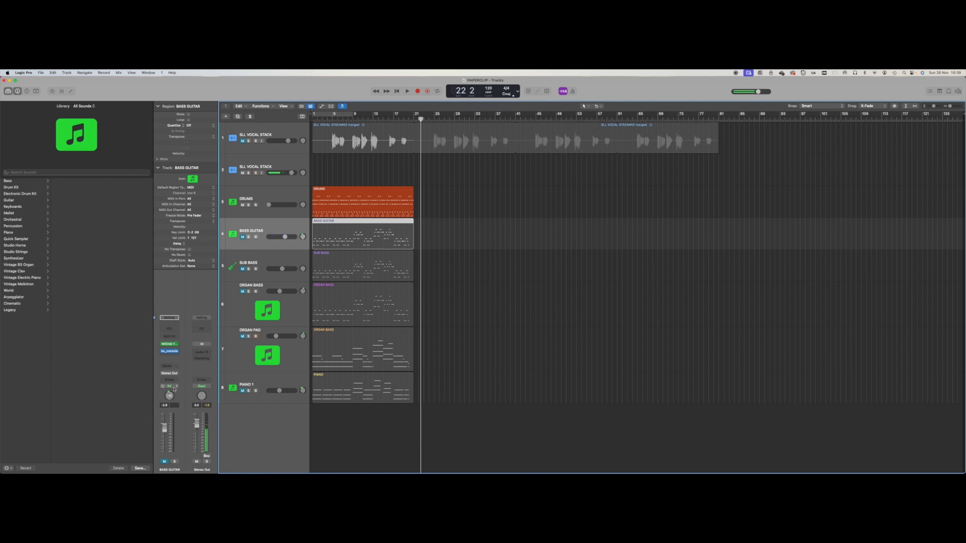
pyautogui.click(271, 197)
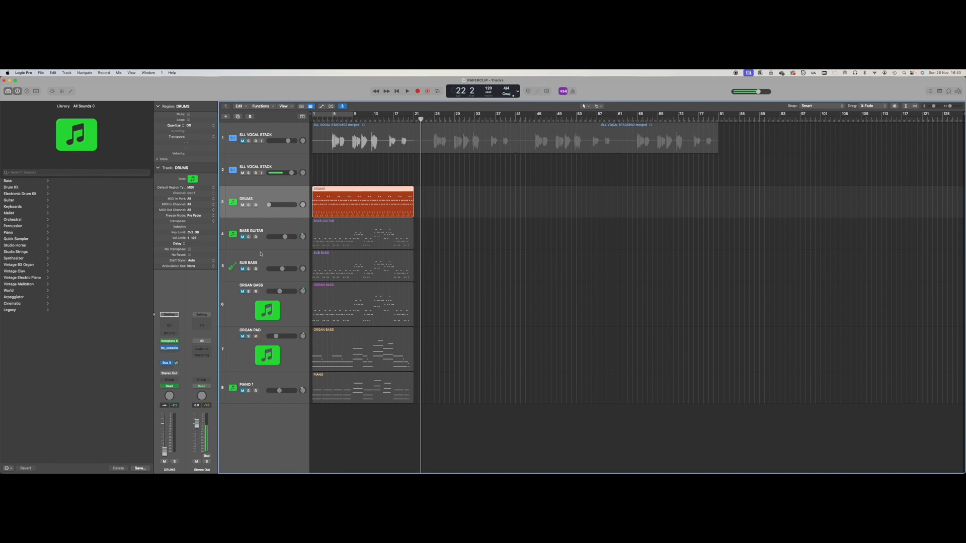
pyautogui.click(243, 237)
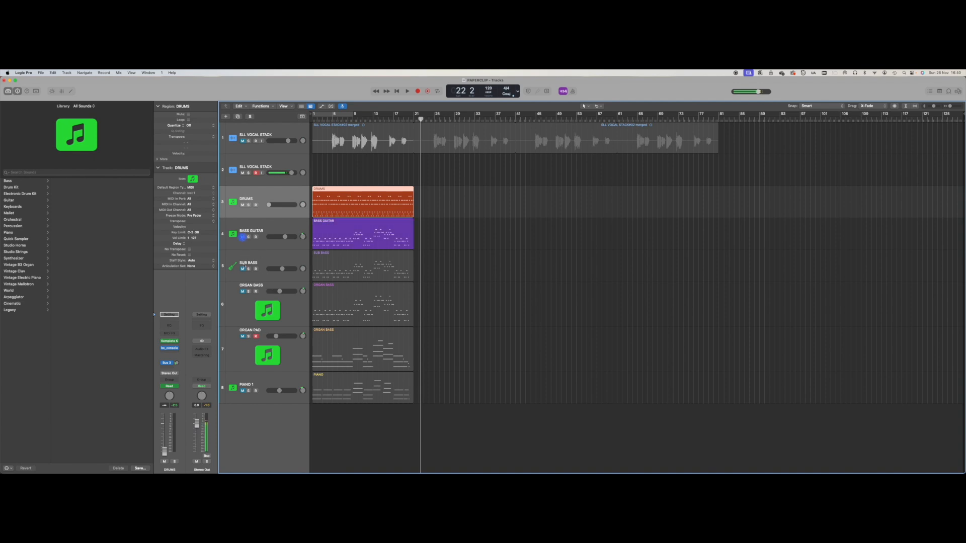
pyautogui.click(242, 269)
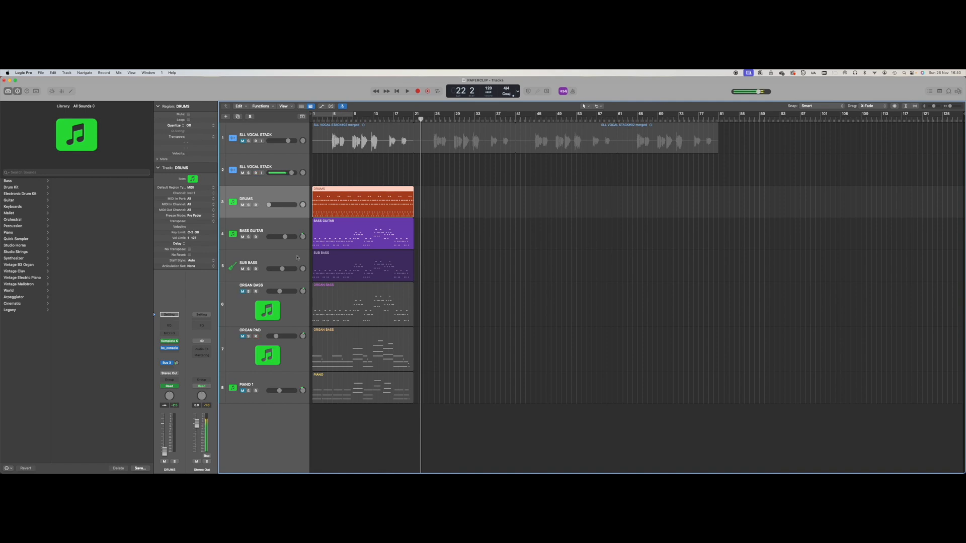
# Step: Play from bar 1 and audition the BASS GUITAR and SUB BASS tracks one after the other in solo
pyautogui.click(276, 230)
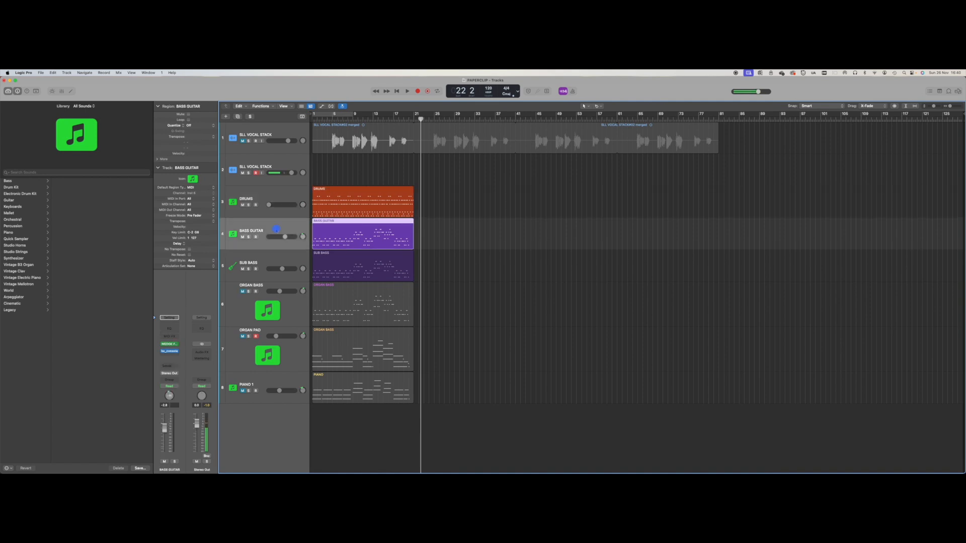
pyautogui.click(318, 121)
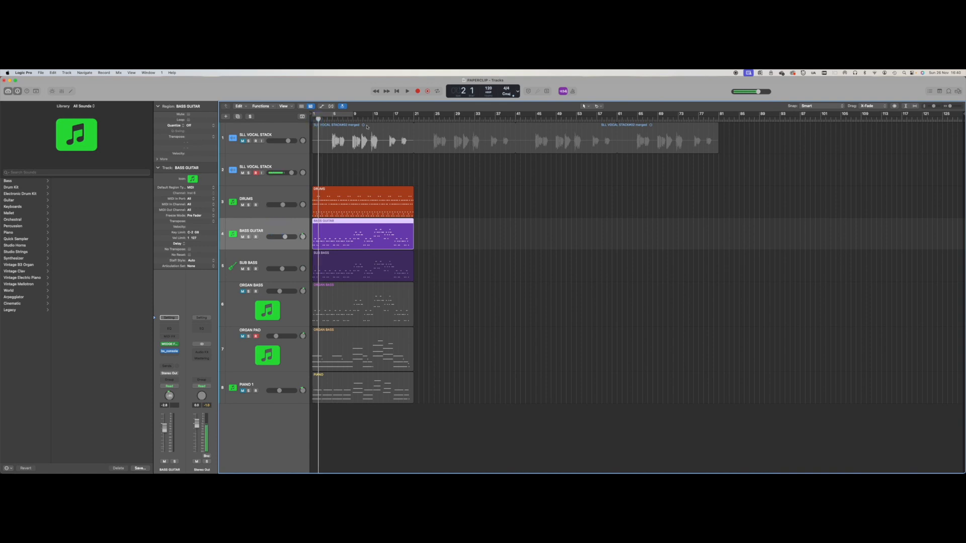
pyautogui.click(396, 91)
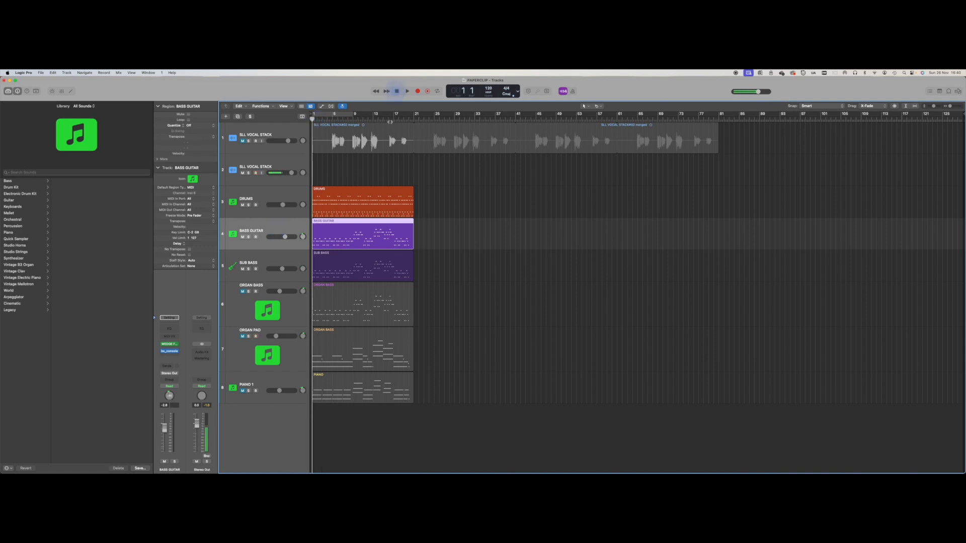
pyautogui.press('space')
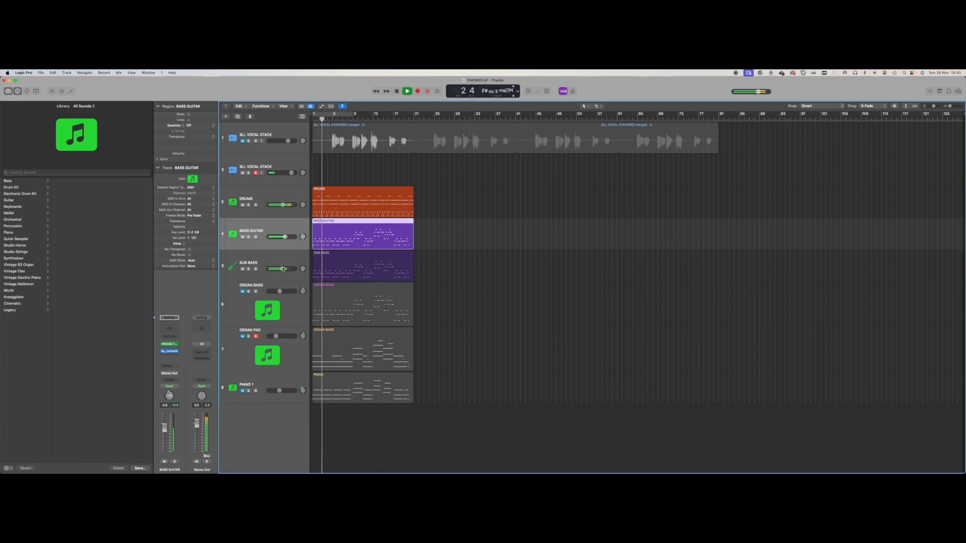
pyautogui.click(248, 237)
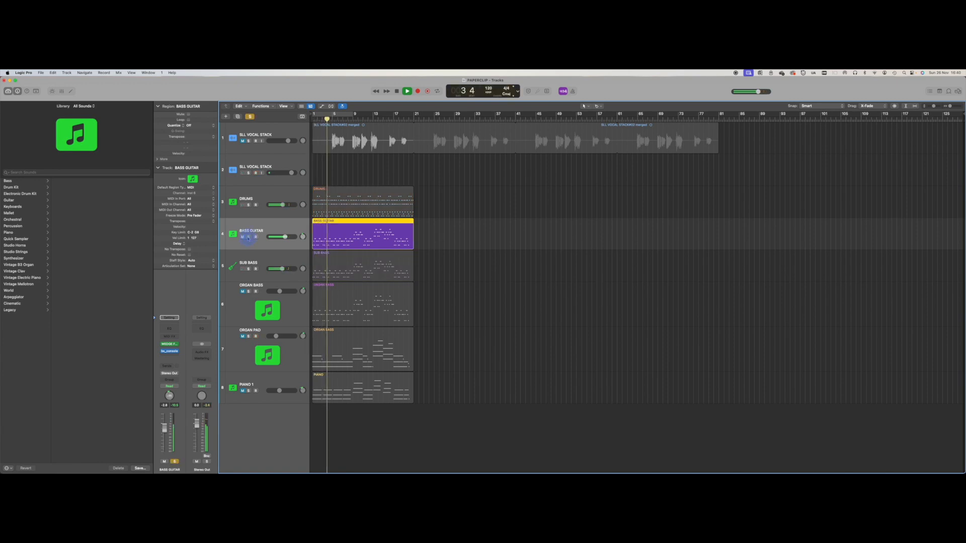
pyautogui.click(248, 237)
pyautogui.click(248, 269)
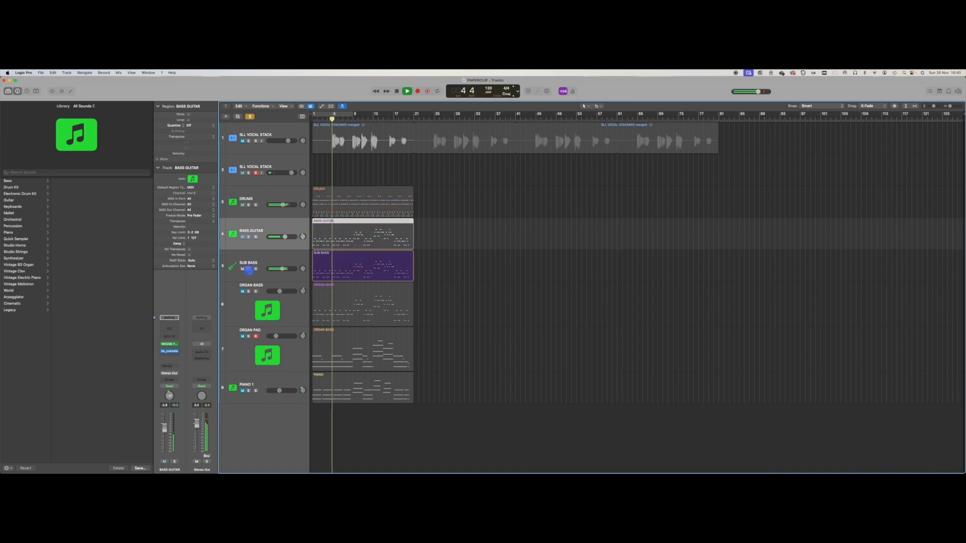
# Step: Raise the SUB BASS volume slightly, unsolo it, lower BASS GUITAR to about -10 dB, and return the playhead to bar 1
pyautogui.moveTo(282, 269)
pyautogui.mouseDown()
pyautogui.moveTo(279, 237)
pyautogui.moveTo(283, 269)
pyautogui.mouseUp()
pyautogui.click(249, 268)
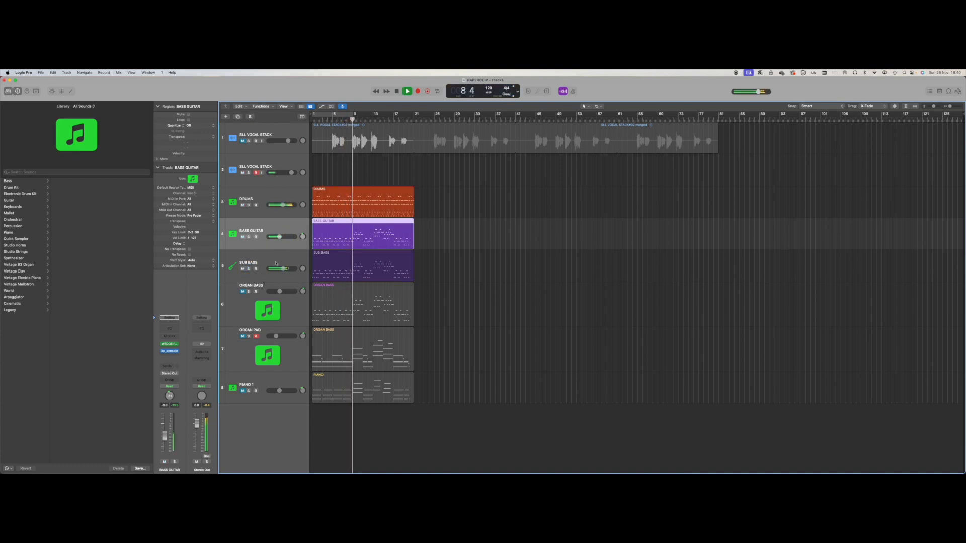
pyautogui.moveTo(275, 239); pyautogui.dragTo(274, 238)
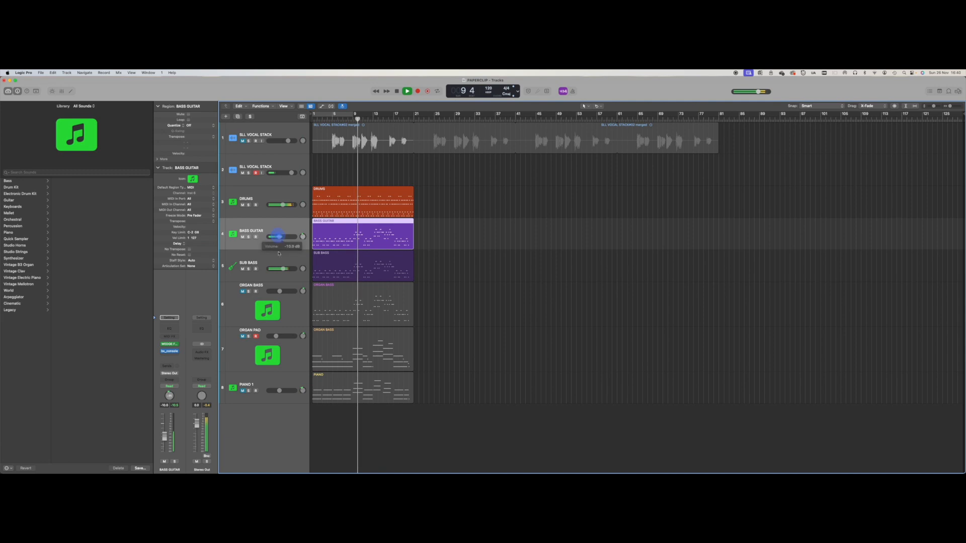
pyautogui.click(397, 91)
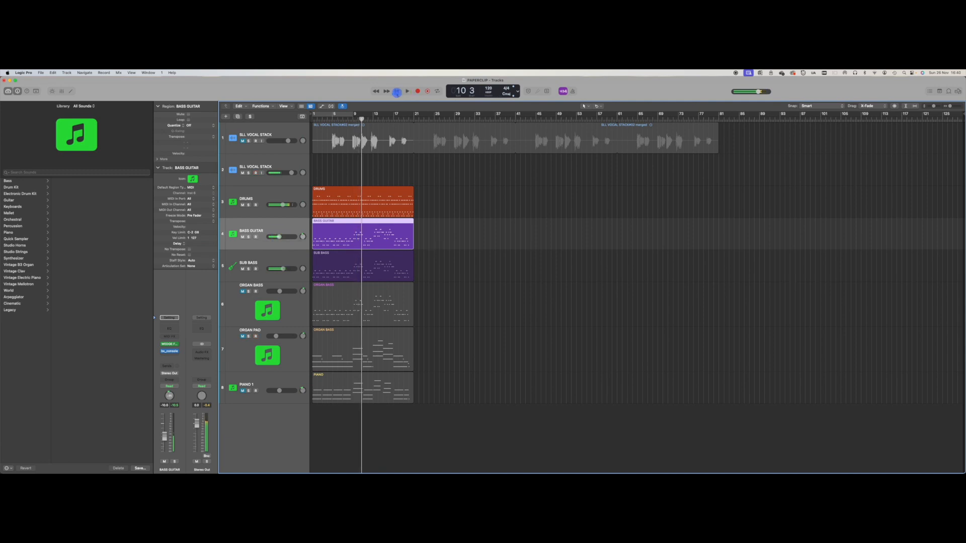
pyautogui.click(397, 91)
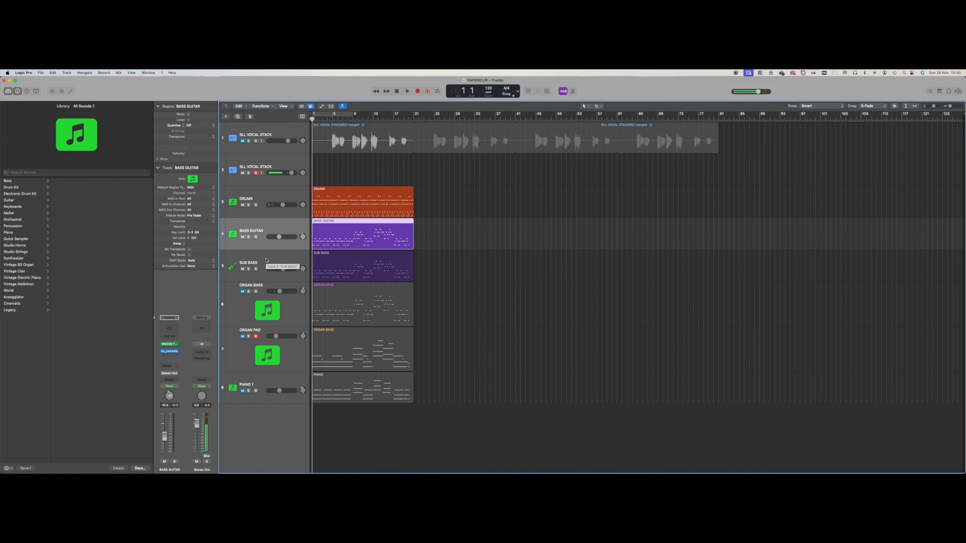
# Step: Select the BASS GUITAR and SUB BASS tracks together and set their automation mode to Latch
pyautogui.keyDown('shift'); pyautogui.click(266, 259); pyautogui.keyUp('shift')
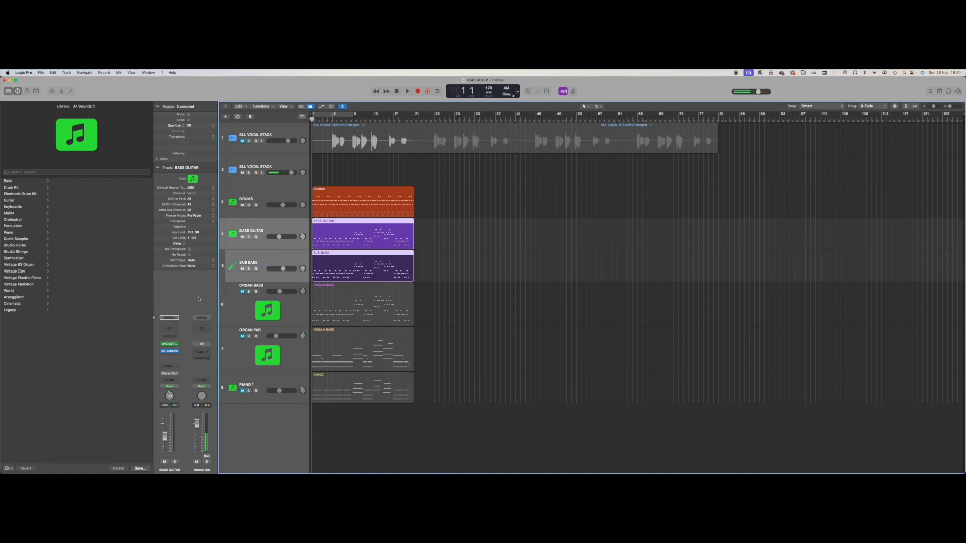
pyautogui.click(177, 388)
pyautogui.click(177, 400)
# Step: Record volume fade-outs to silence on BASS GUITAR and SUB BASS near bar 20 during playback, and set their automation mode to Read
pyautogui.click(407, 92)
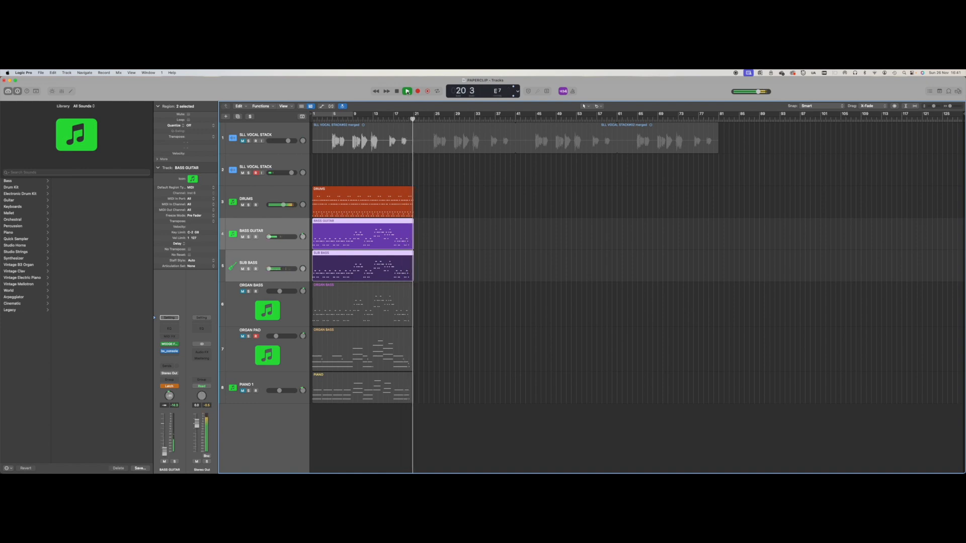
pyautogui.click(407, 91)
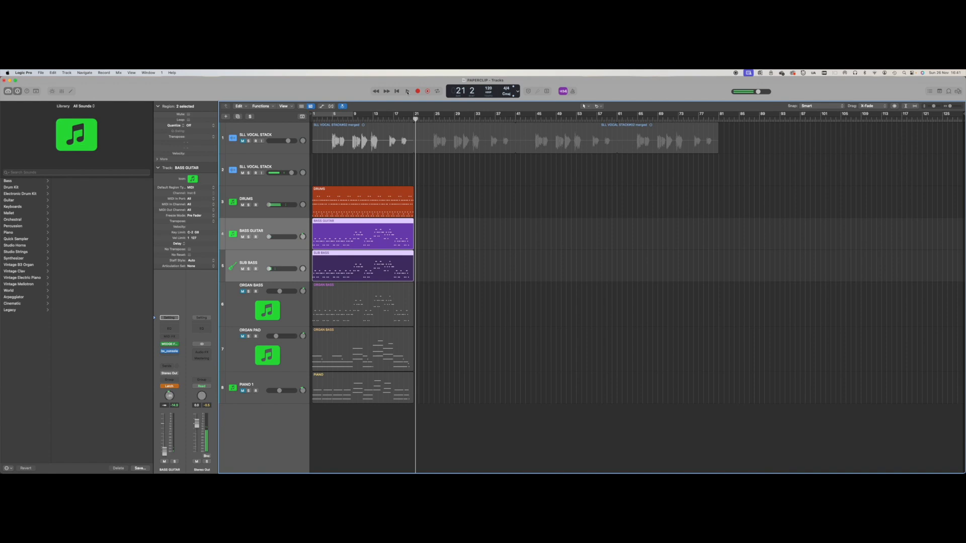
pyautogui.click(173, 386)
pyautogui.click(202, 381)
# Step: Check the automation modes of SUB BASS and BASS GUITAR, and return the playhead to bar 1
pyautogui.click(286, 306)
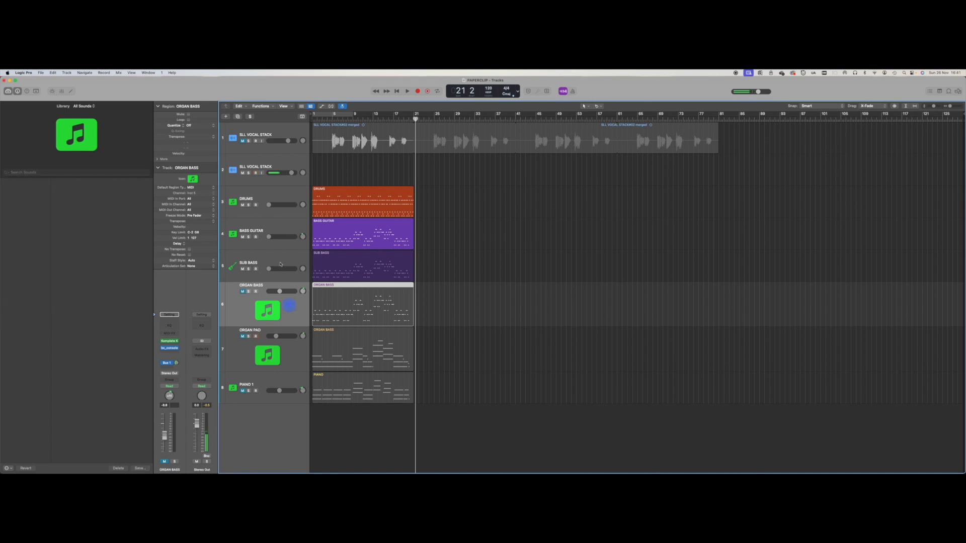
pyautogui.click(280, 261)
pyautogui.click(285, 233)
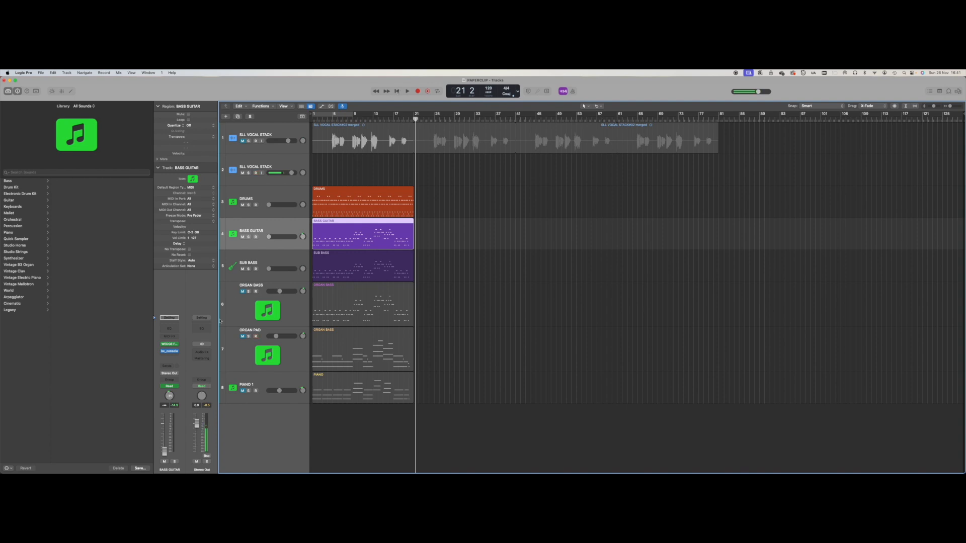
pyautogui.click(397, 91)
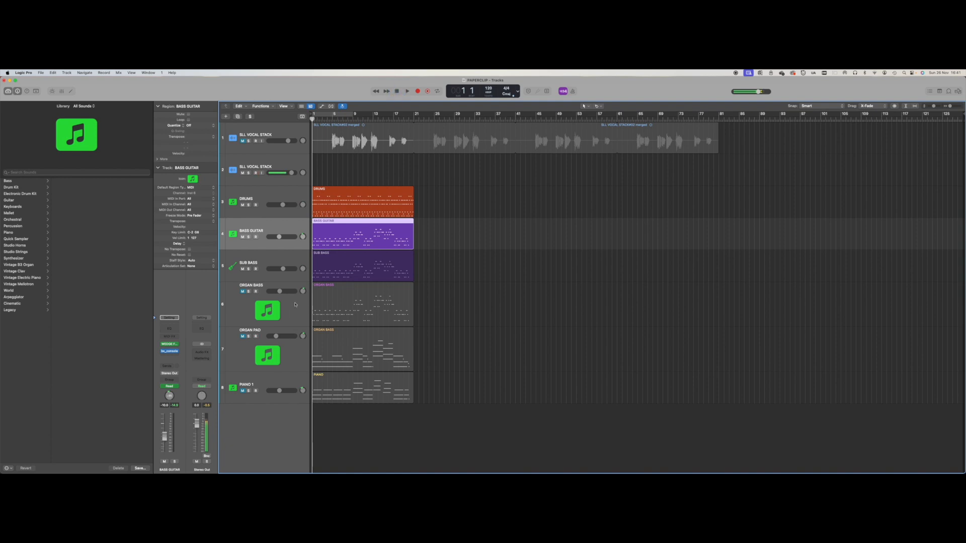
# Step: Unmute ORGAN BASS and raise its volume to about -7 dB while playing the opening bars
pyautogui.click(295, 304)
pyautogui.click(242, 292)
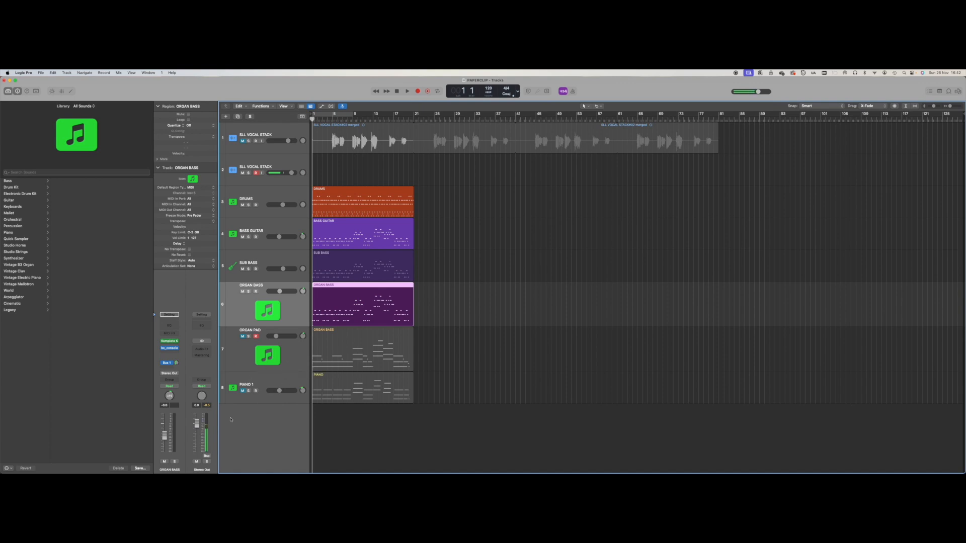
pyautogui.press('space')
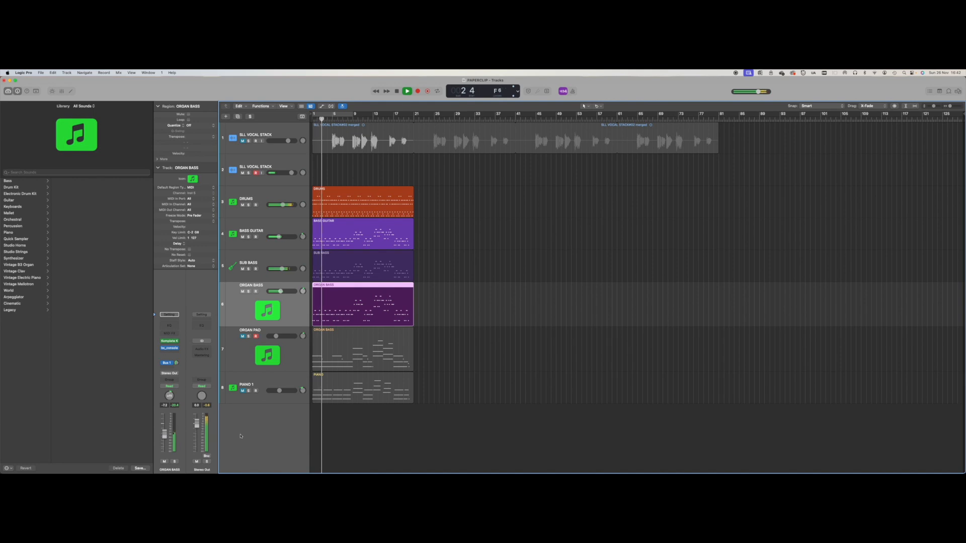
pyautogui.press('space')
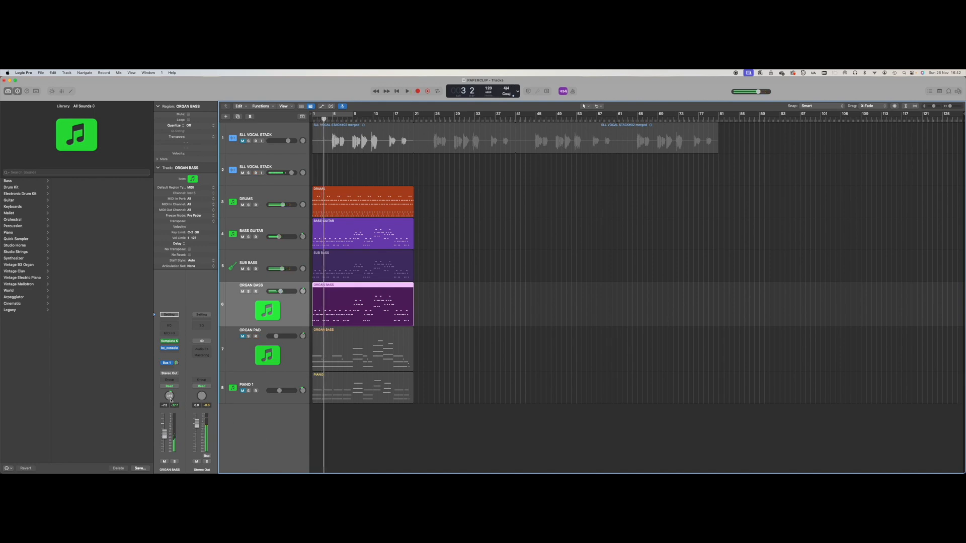
# Step: Pan ORGAN BASS hard left, return the playhead to bar 1, and set the track's automation mode to Latch
pyautogui.moveTo(170, 397); pyautogui.dragTo(172, 452)
pyautogui.click(396, 91)
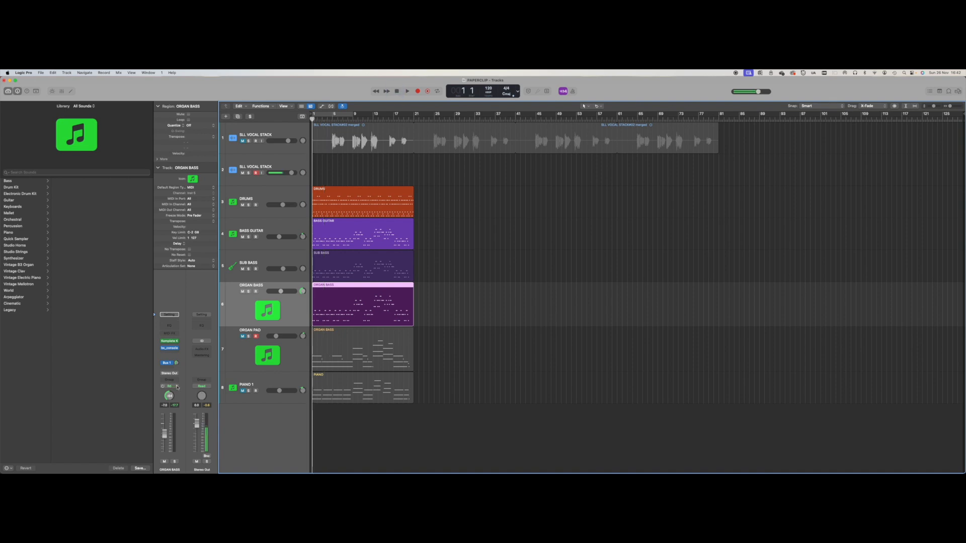
pyautogui.click(177, 386)
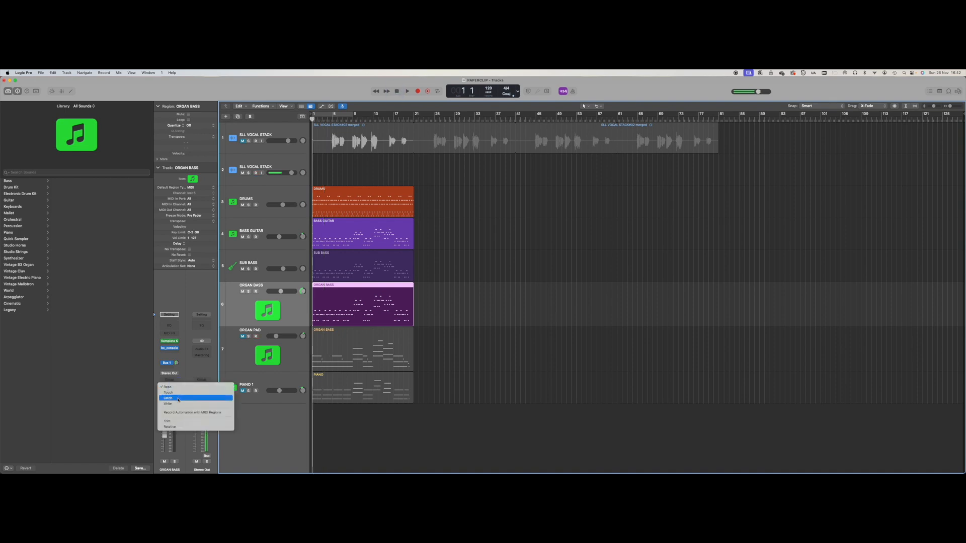
pyautogui.click(168, 398)
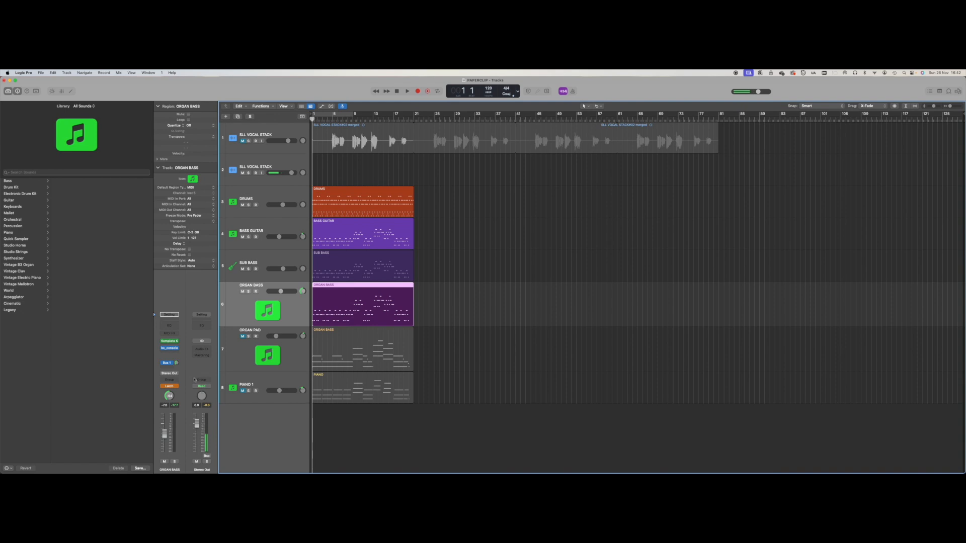
# Step: Record alternating hard-left and hard-right pan moves on ORGAN BASS from bar 1 to bar 21, and set its automation mode to Read
pyautogui.press('space')
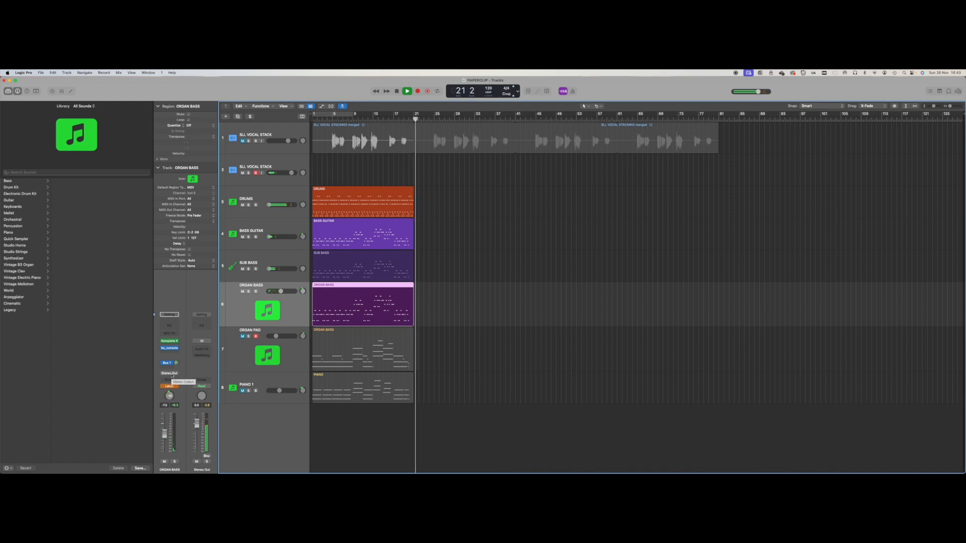
pyautogui.press('space')
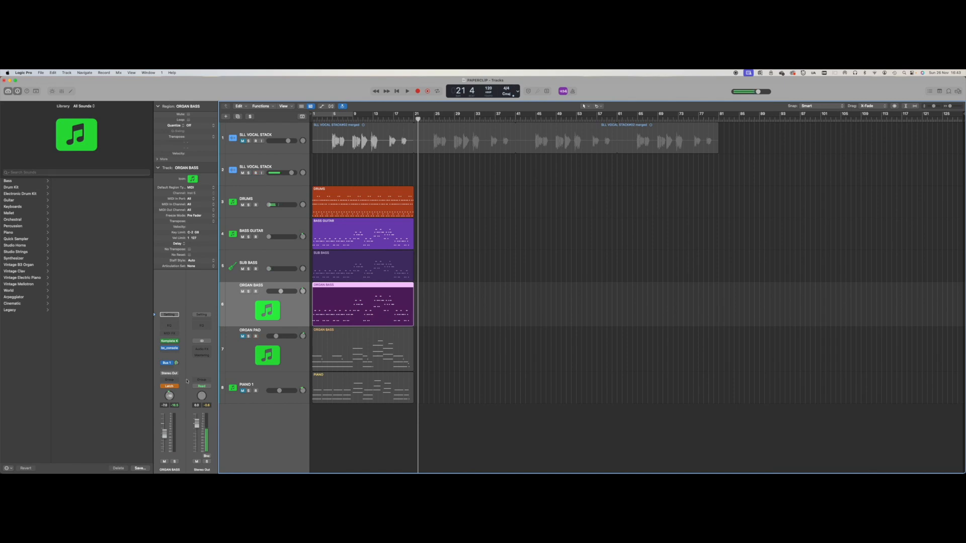
pyautogui.click(176, 386)
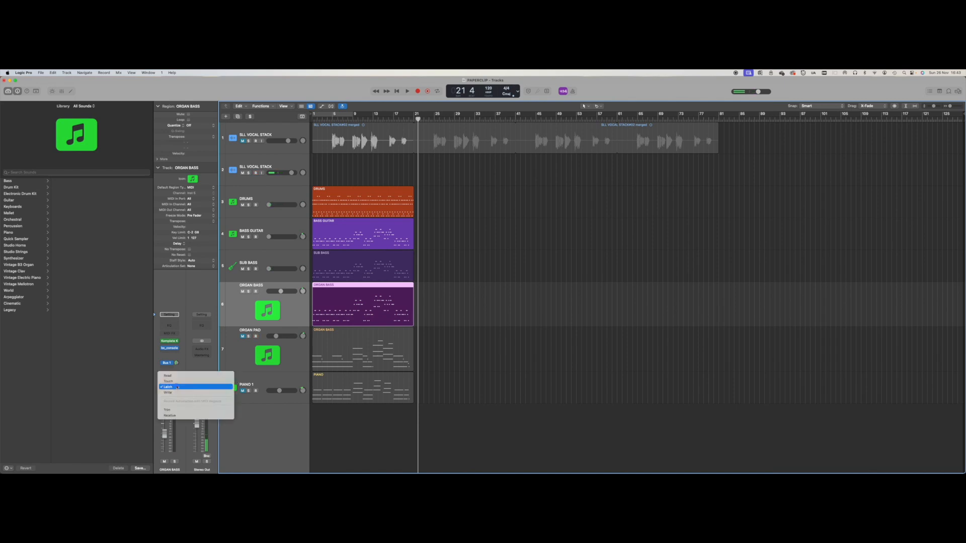
pyautogui.click(179, 377)
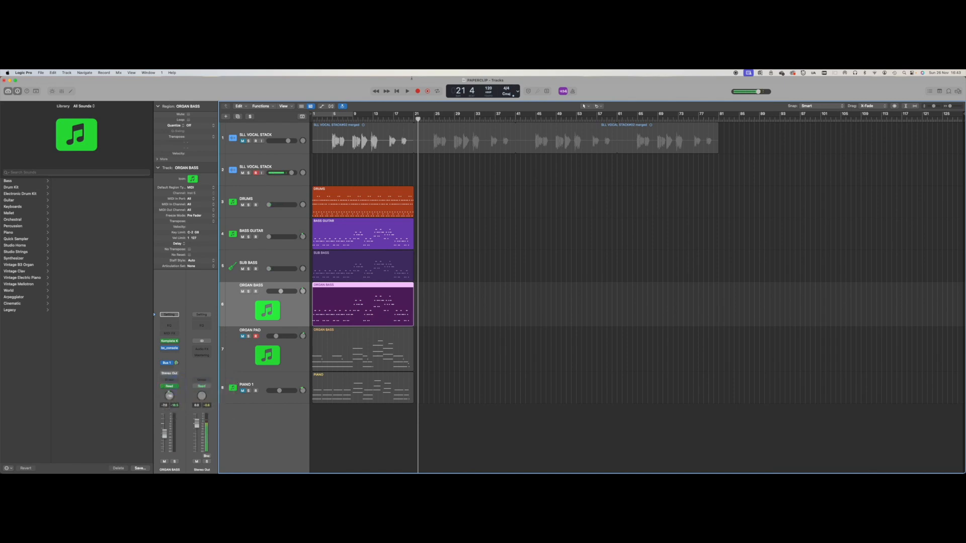
# Step: Play back the ORGAN BASS pan automation from bar 1 to about bar 10, and return the playhead to bar 1
pyautogui.click(397, 91)
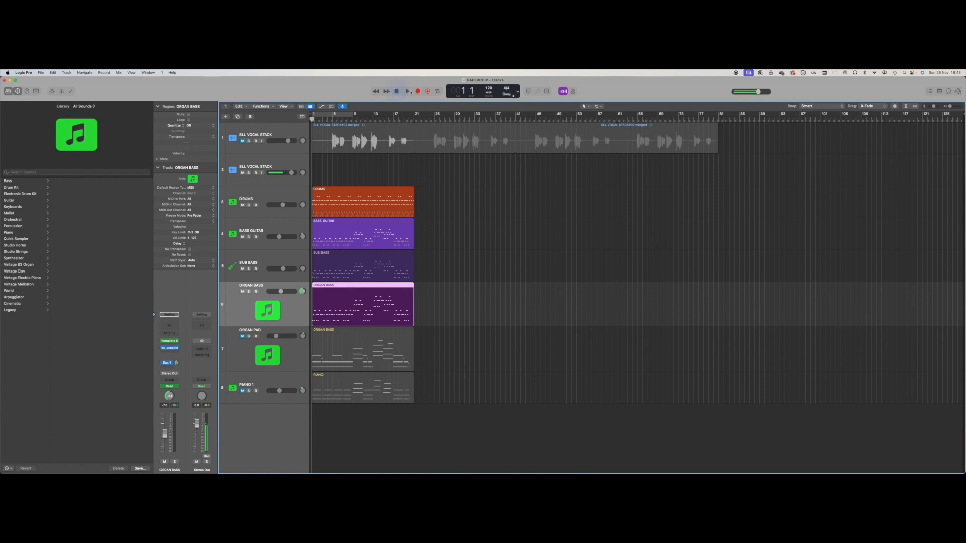
pyautogui.click(408, 91)
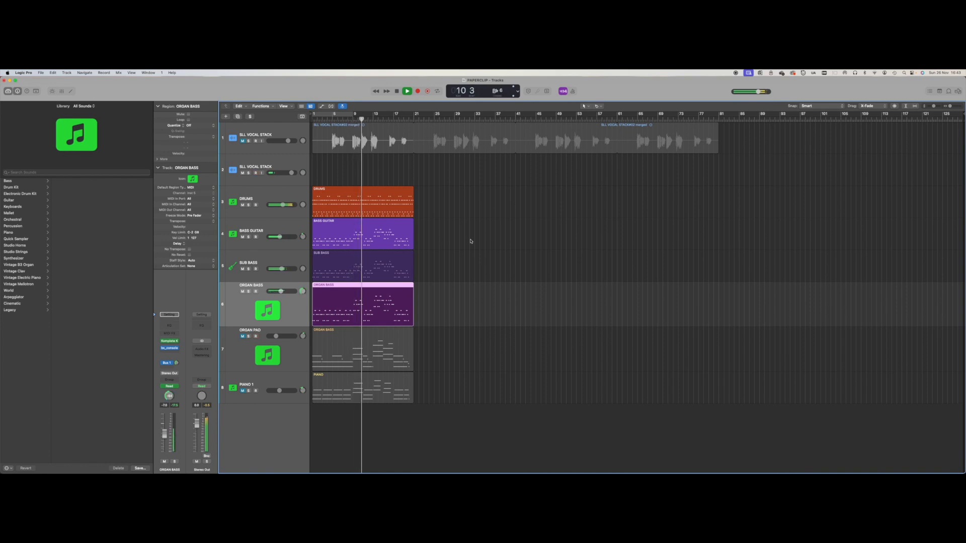
pyautogui.press('space')
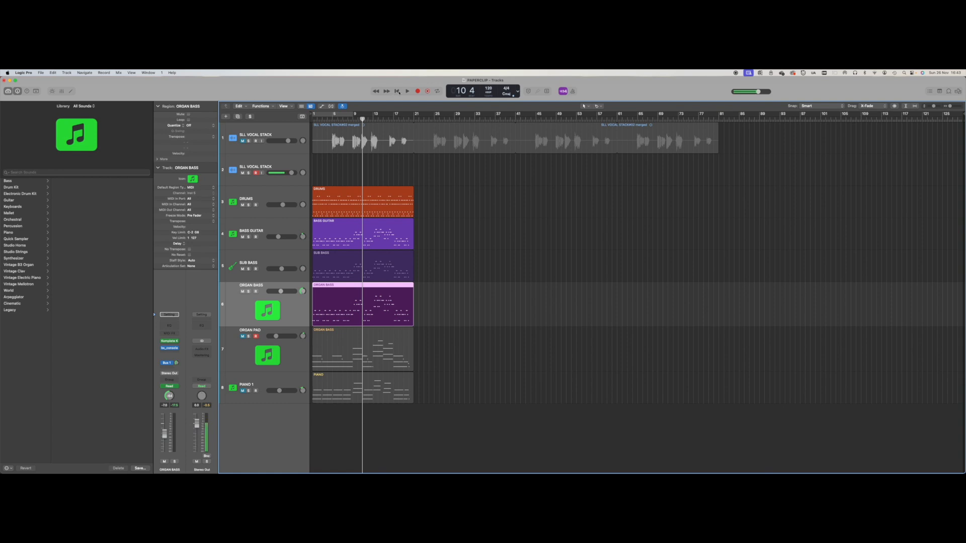
pyautogui.click(396, 91)
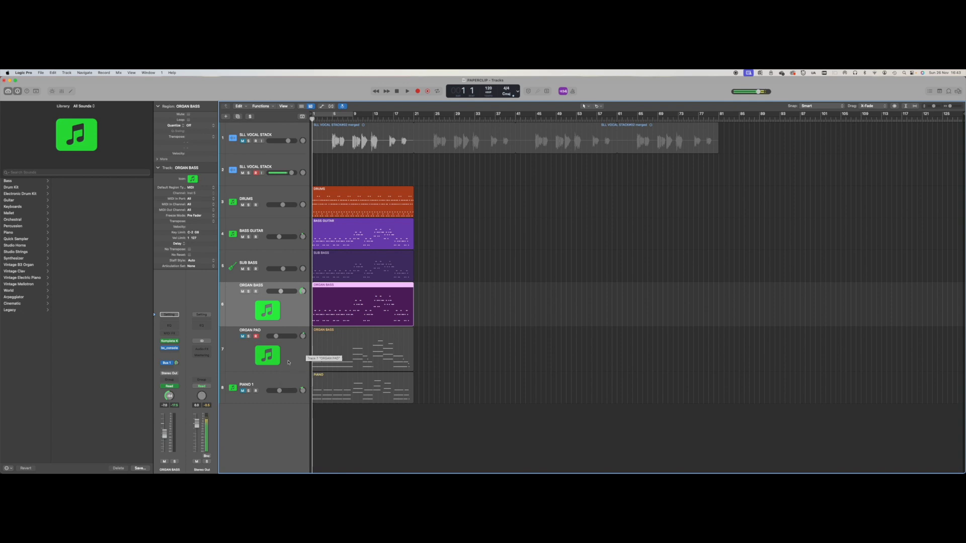
# Step: Unmute ORGAN PAD, audition it with the other tracks for the first bars, and return the playhead to bar 1
pyautogui.click(294, 359)
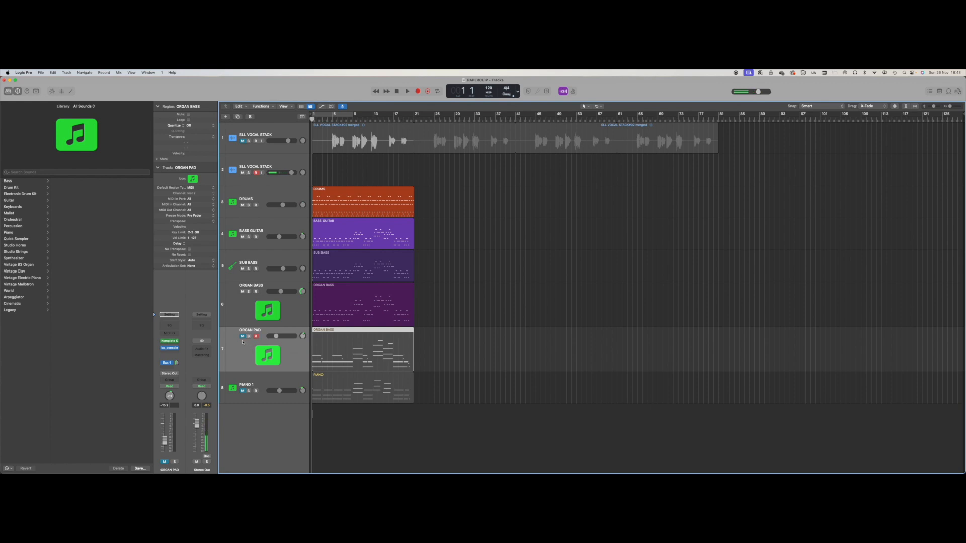
pyautogui.click(242, 337)
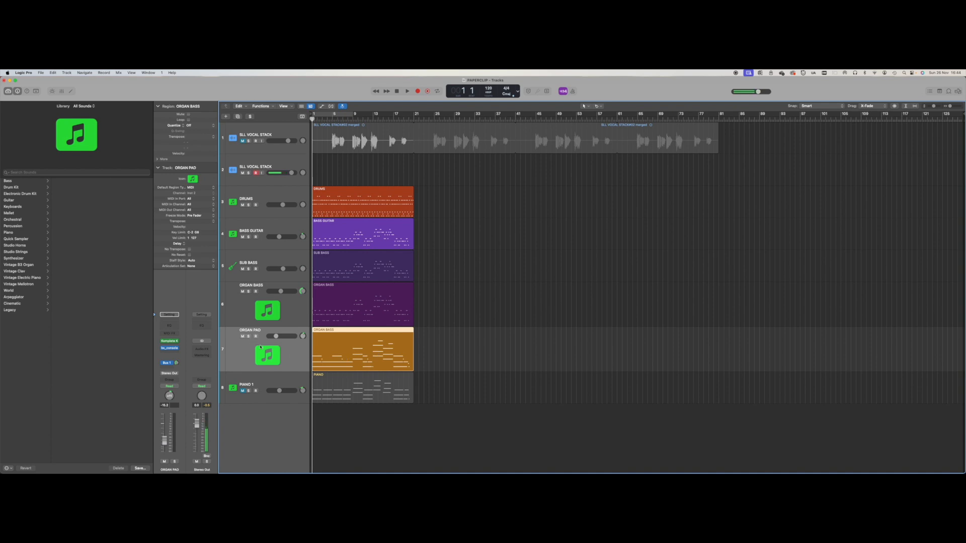
pyautogui.press('space')
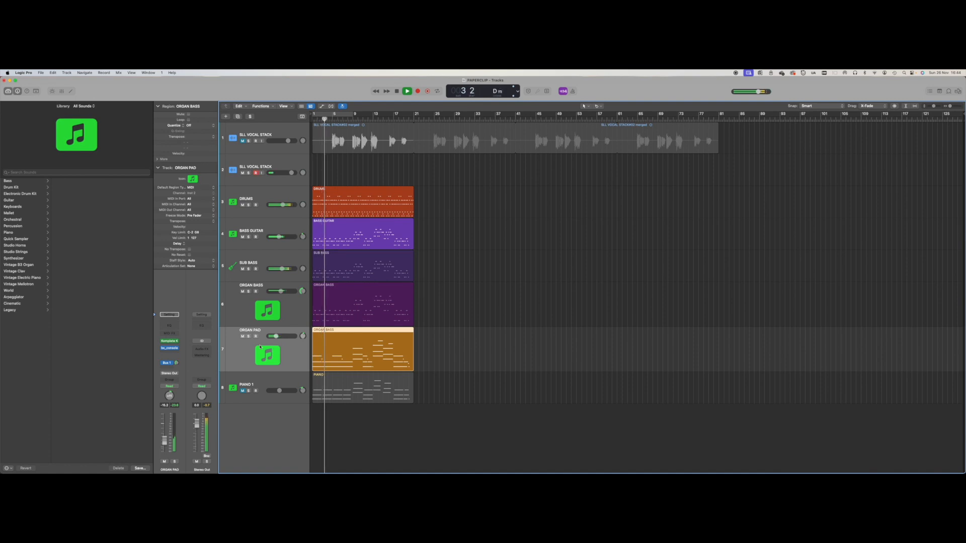
pyautogui.press('space')
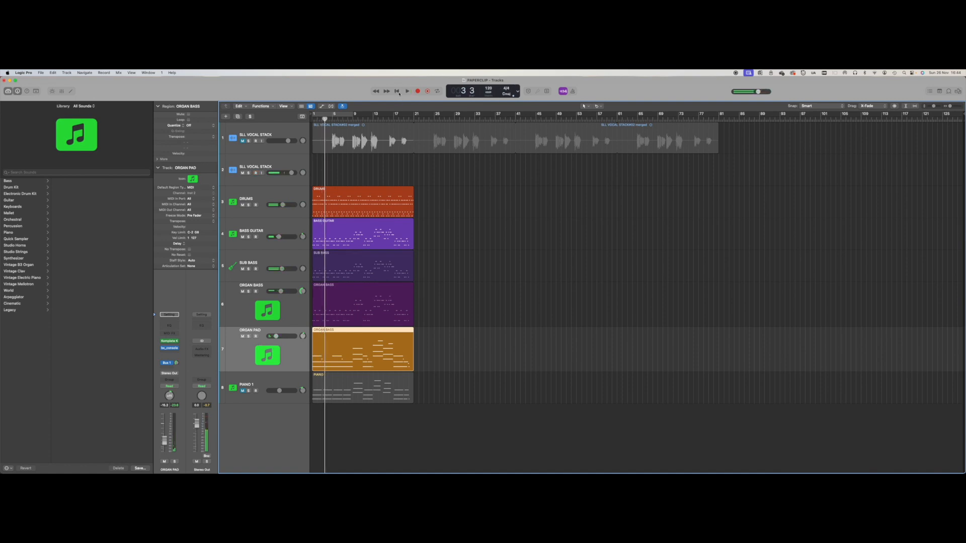
pyautogui.click(397, 91)
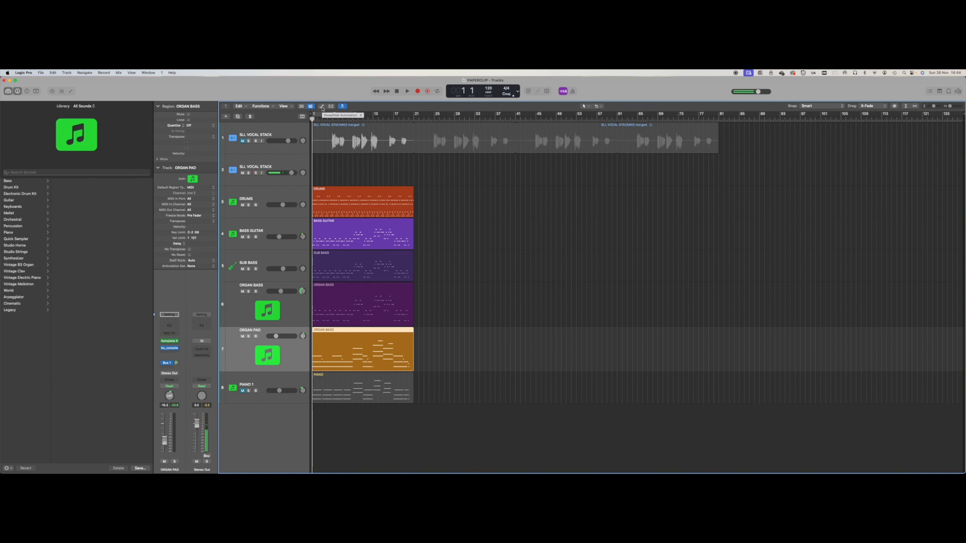
# Step: Show the tracks' automation curves and display absolute Pan automation on the ORGAN BASS track
pyautogui.click(323, 107)
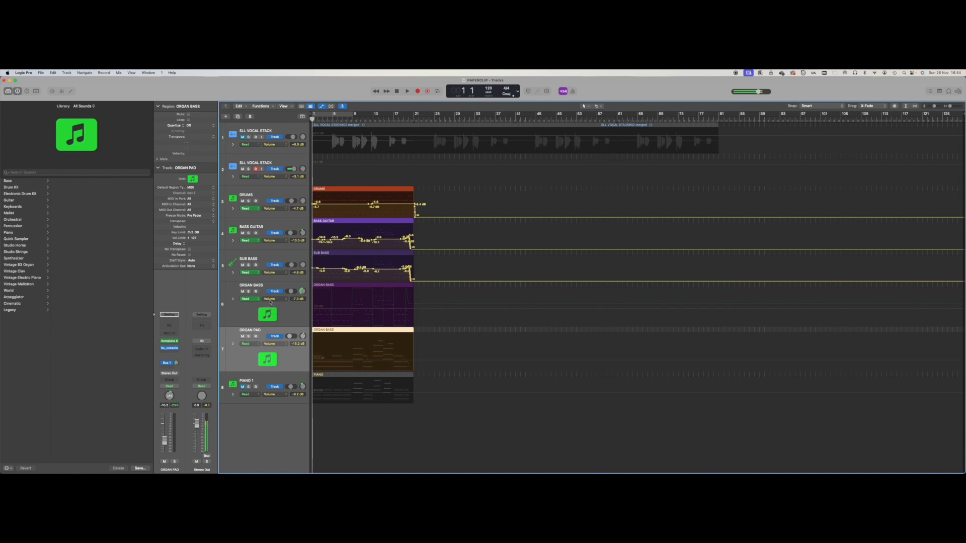
pyautogui.click(287, 301)
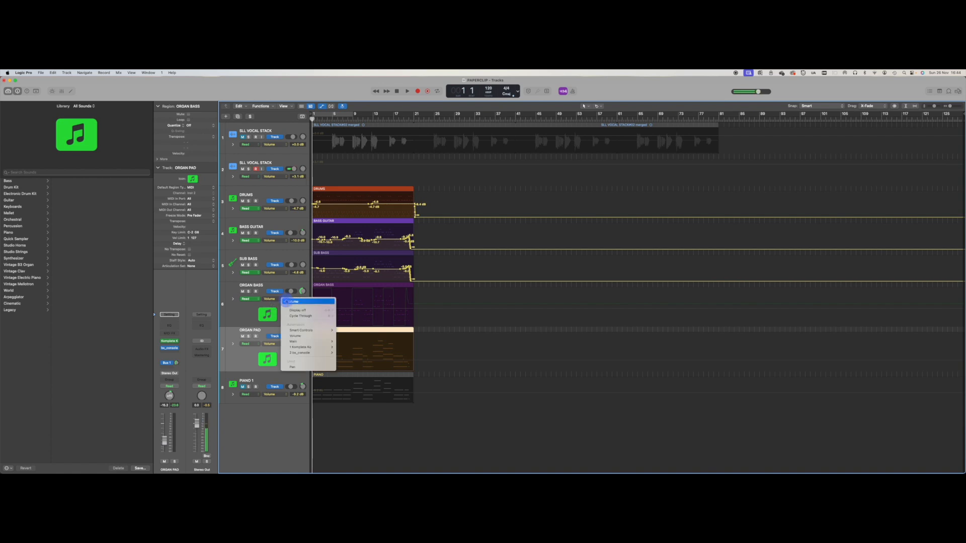
pyautogui.moveTo(294, 341)
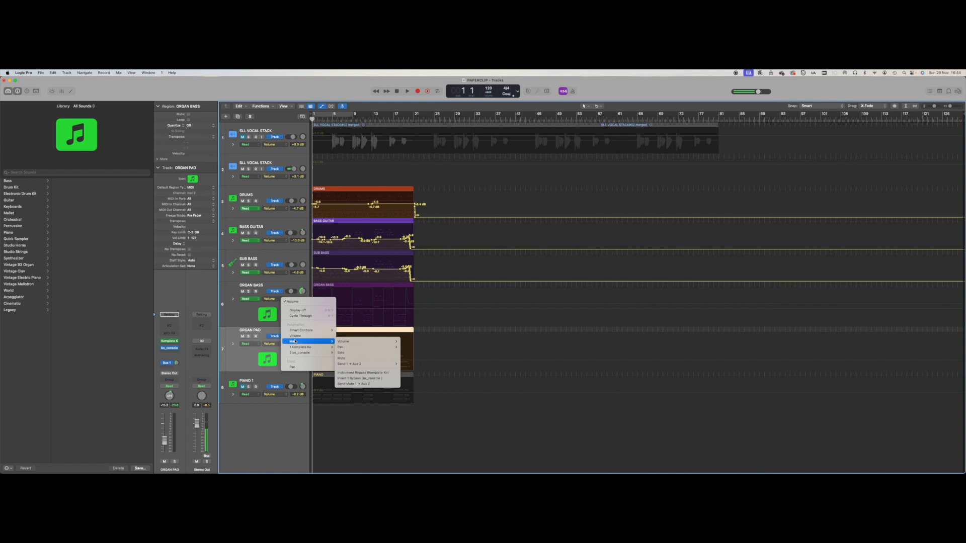
pyautogui.moveTo(367, 347)
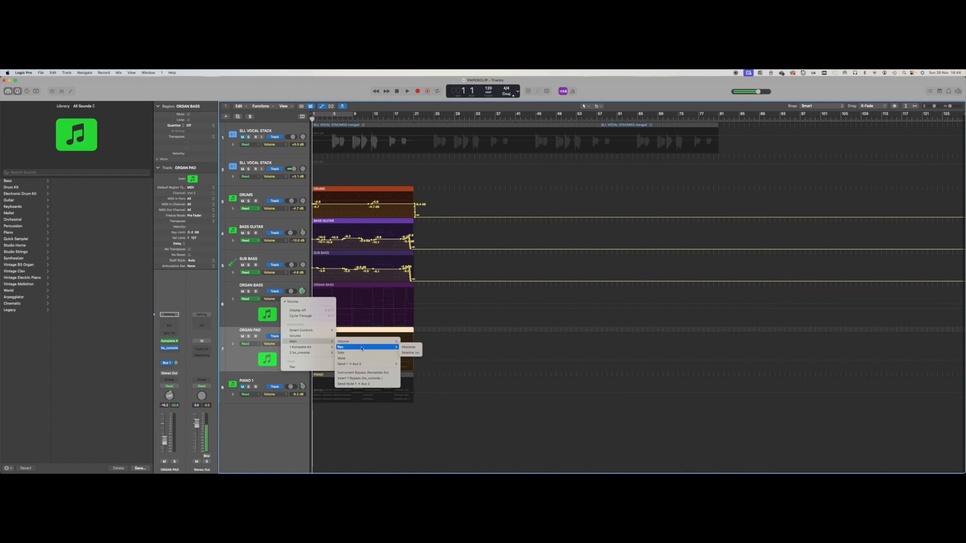
pyautogui.click(409, 348)
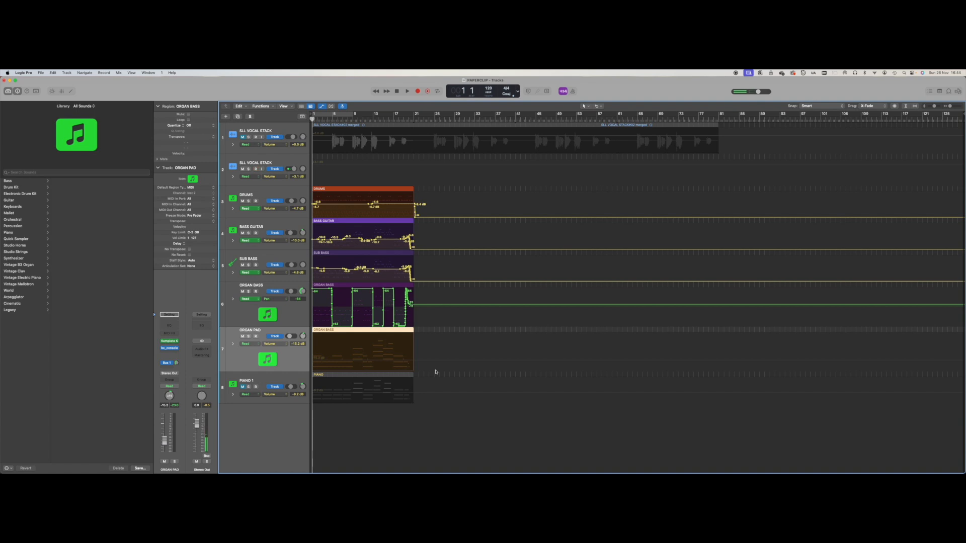
# Step: Lower the ORGAN PAD volume to about -22 dB and play from bar 1 to about bar 5
pyautogui.click(324, 358)
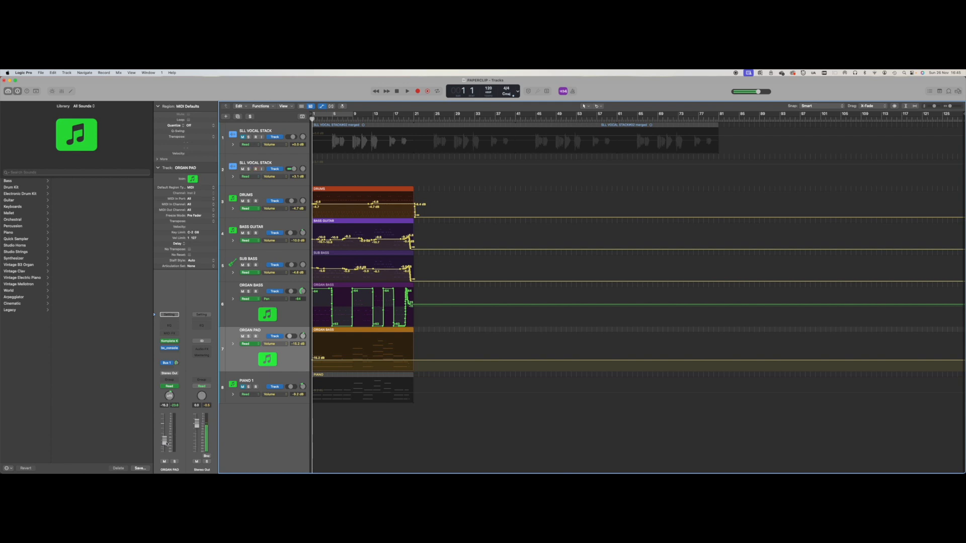
pyautogui.moveTo(166, 443); pyautogui.dragTo(166, 447)
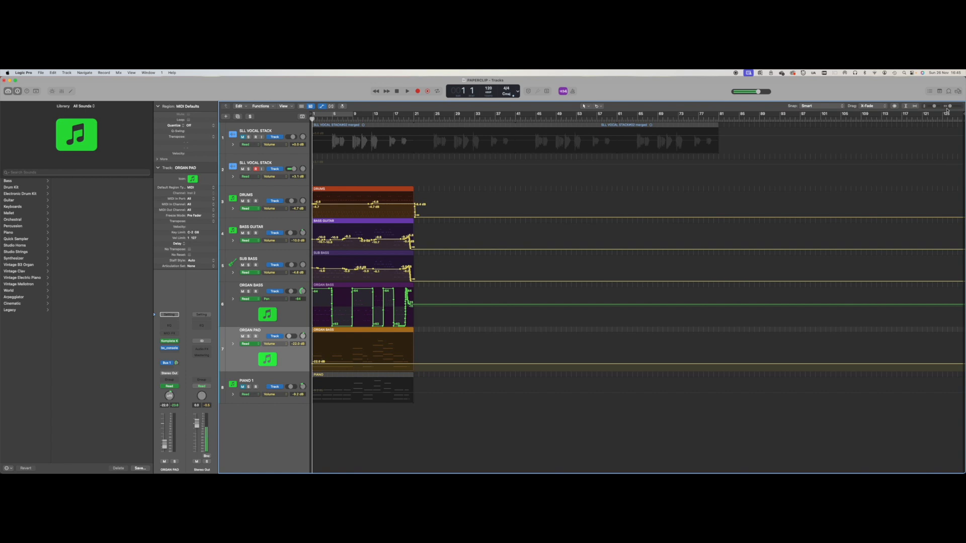
pyautogui.moveTo(949, 106); pyautogui.dragTo(960, 106)
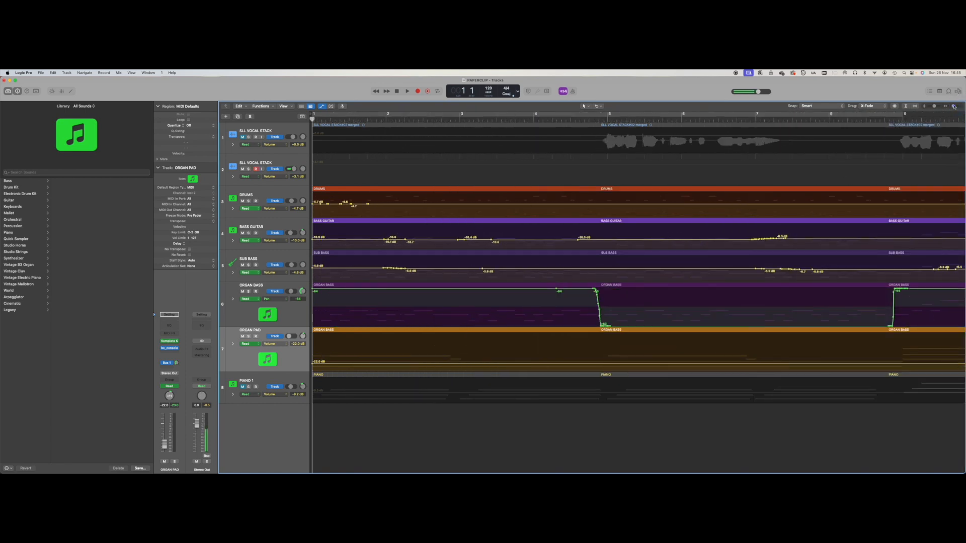
pyautogui.moveTo(955, 107); pyautogui.dragTo(951, 106)
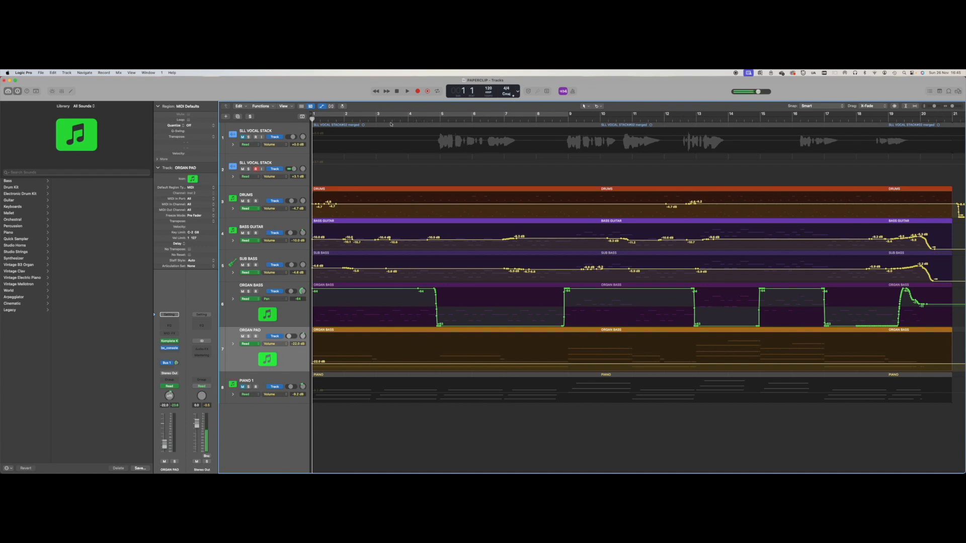
pyautogui.press('space')
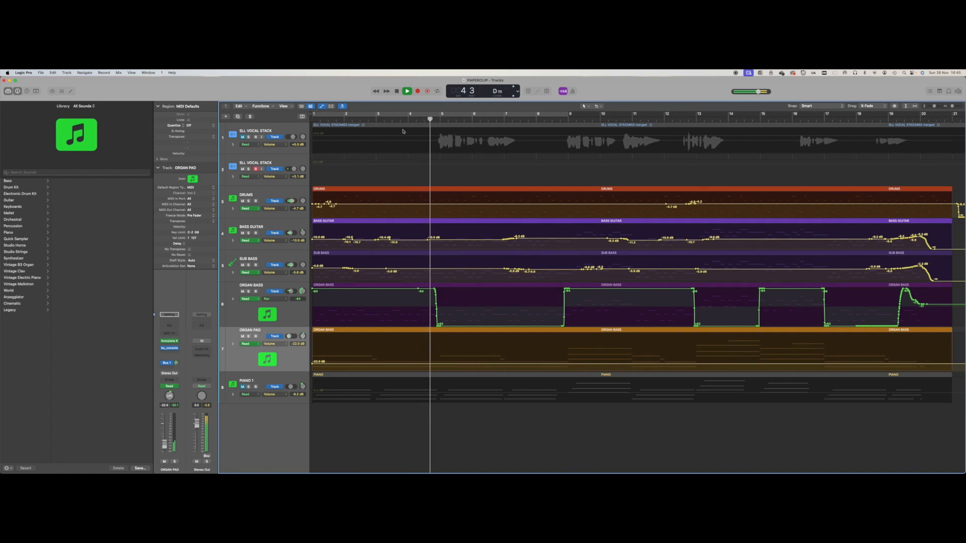
pyautogui.press('space')
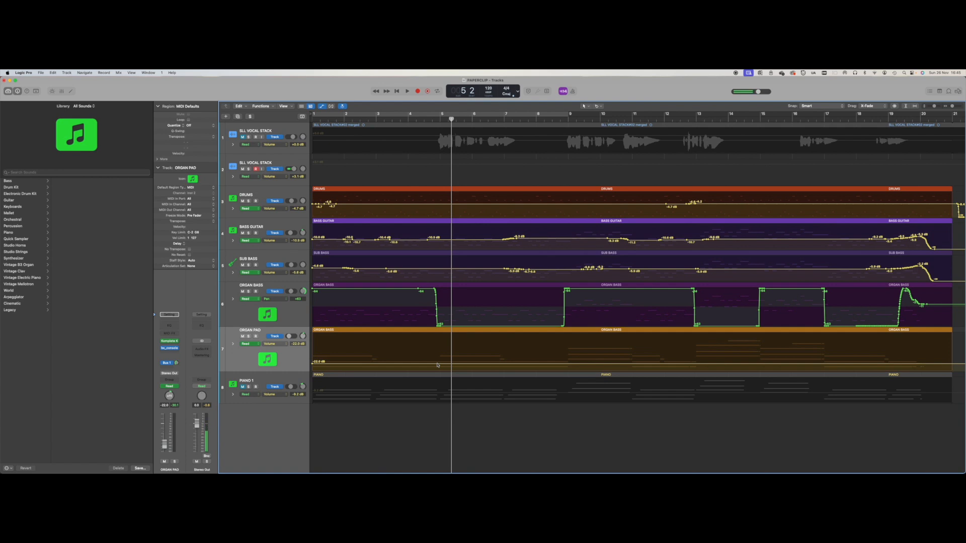
# Step: Add volume automation points on ORGAN PAD that hold about -9 dB from bar 1 and drop to about -22 dB just before bar 5
pyautogui.click(437, 365)
pyautogui.click(431, 365)
pyautogui.moveTo(431, 364); pyautogui.dragTo(431, 355)
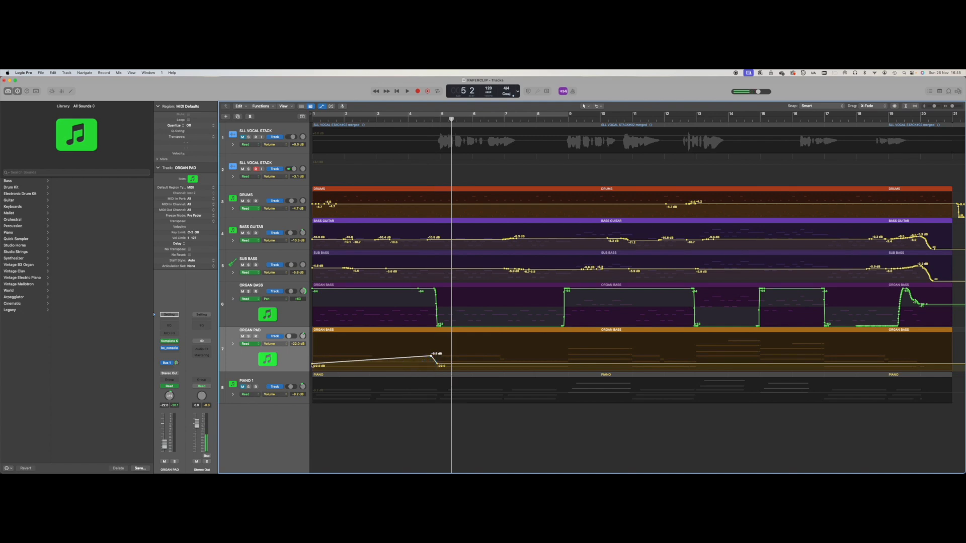
pyautogui.moveTo(311, 365); pyautogui.dragTo(311, 354)
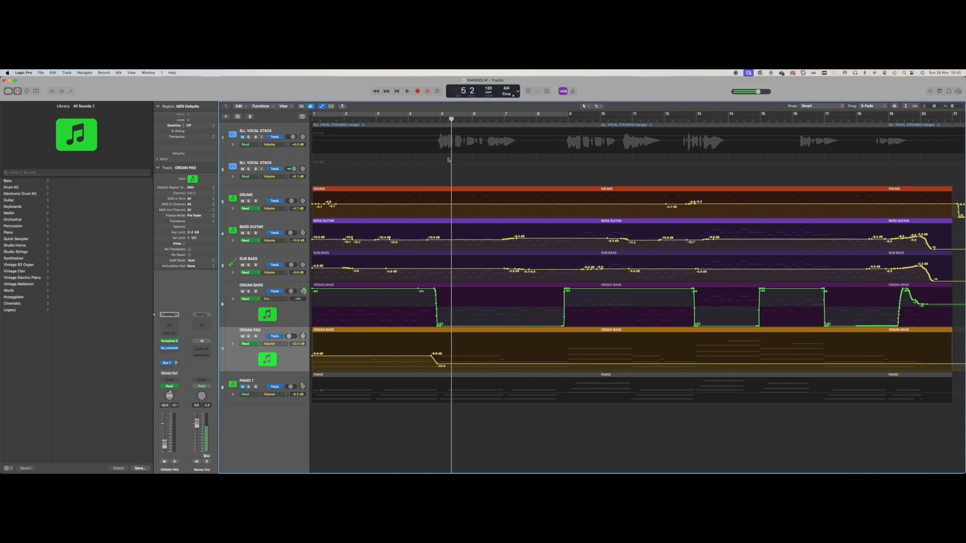
# Step: Audition bars 1 to 9 and add ORGAN PAD volume points that rise from about -22 dB to about -17 dB just before bar 9
pyautogui.click(397, 91)
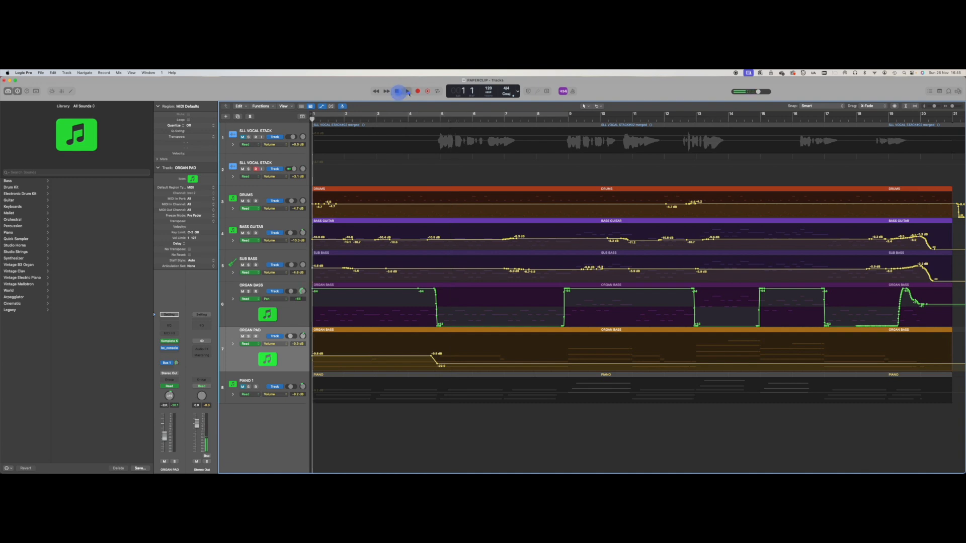
pyautogui.click(408, 92)
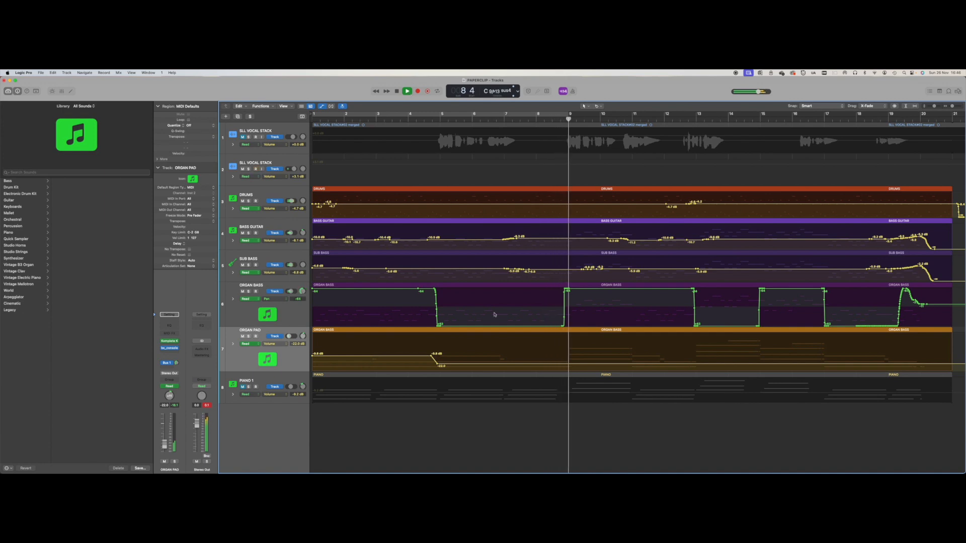
pyautogui.press('space')
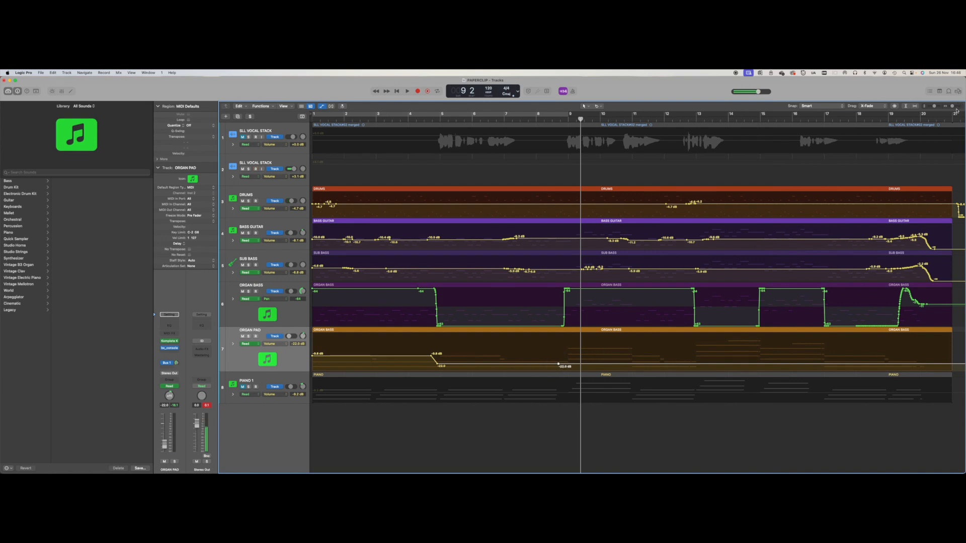
pyautogui.moveTo(956, 110); pyautogui.dragTo(959, 108)
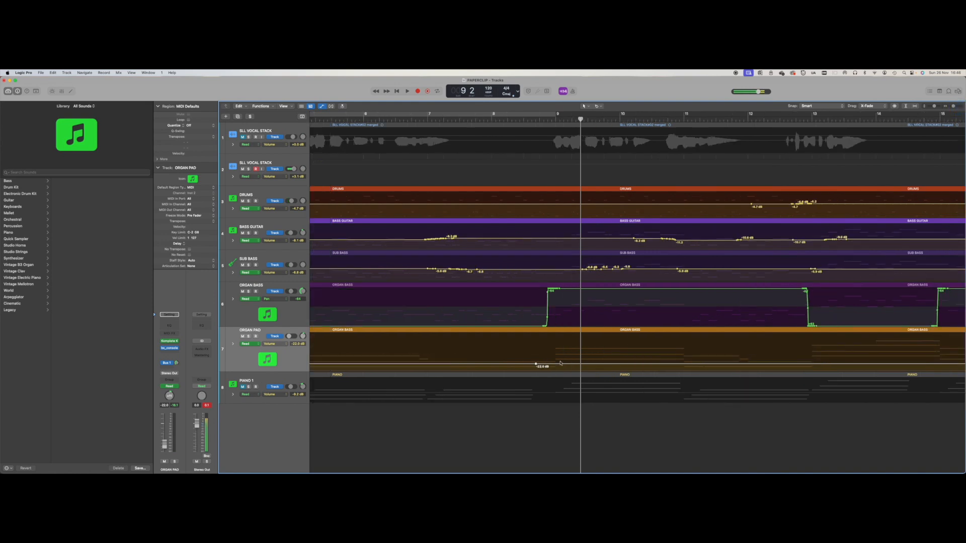
pyautogui.moveTo(536, 363); pyautogui.dragTo(547, 363)
pyautogui.moveTo(554, 364); pyautogui.dragTo(552, 362)
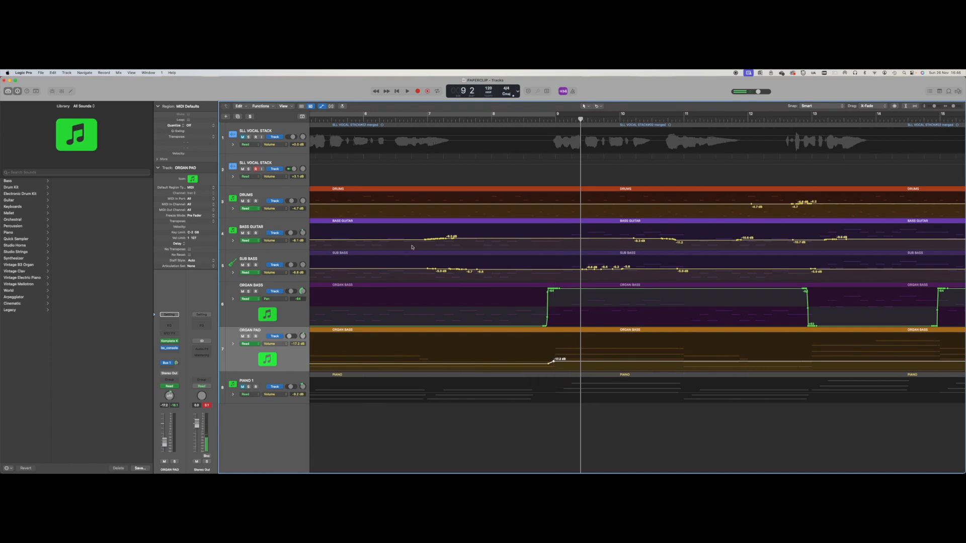
# Step: Play from about bar 4 to bar 13 and add ORGAN PAD volume points that rise to about -11 dB just before bar 13
pyautogui.hscroll(-5, 413, 200)
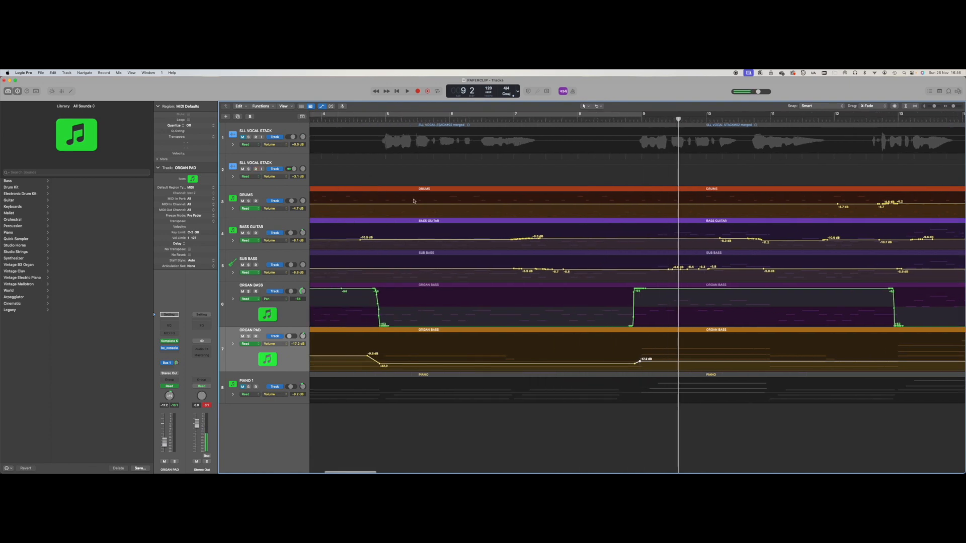
pyautogui.doubleClick(371, 121)
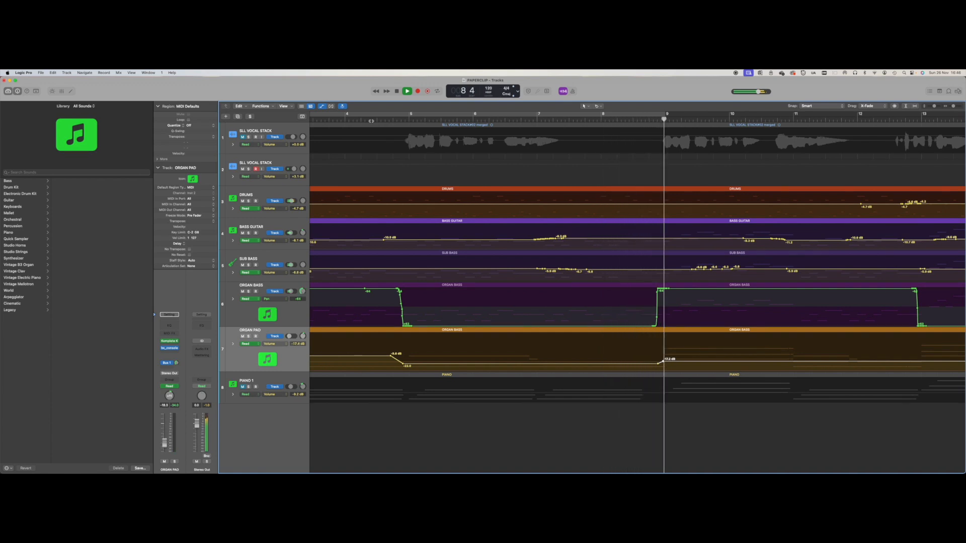
pyautogui.hscroll(10, 439, 263)
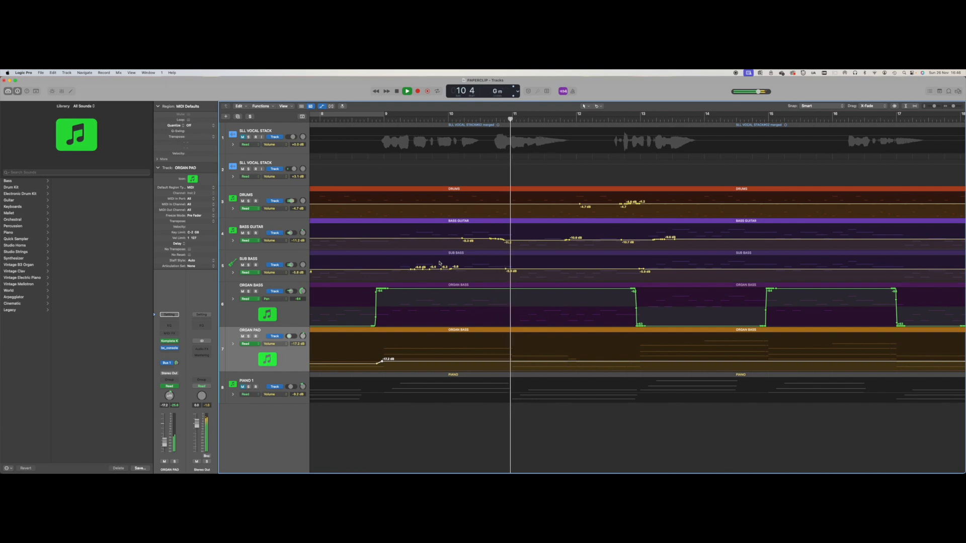
pyautogui.hscroll(5, 506, 357)
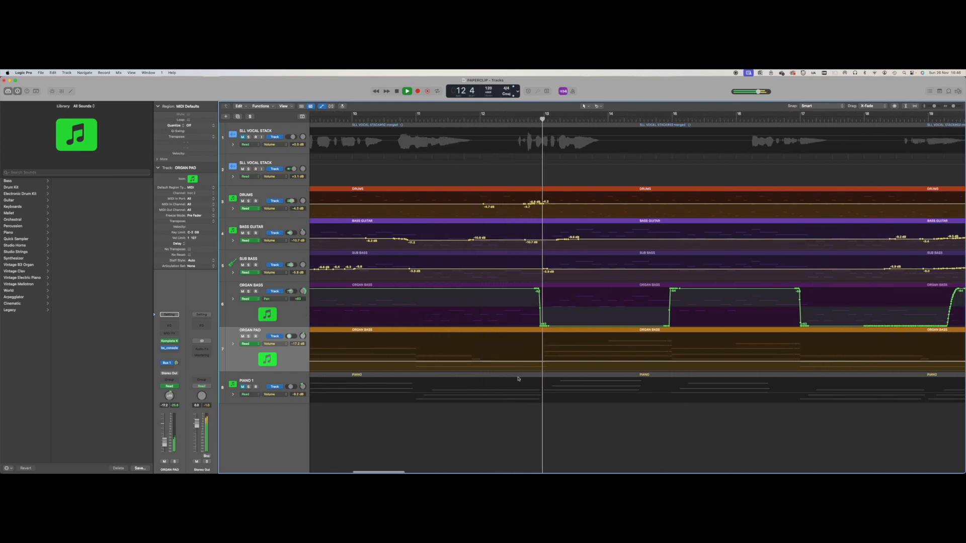
pyautogui.press('space')
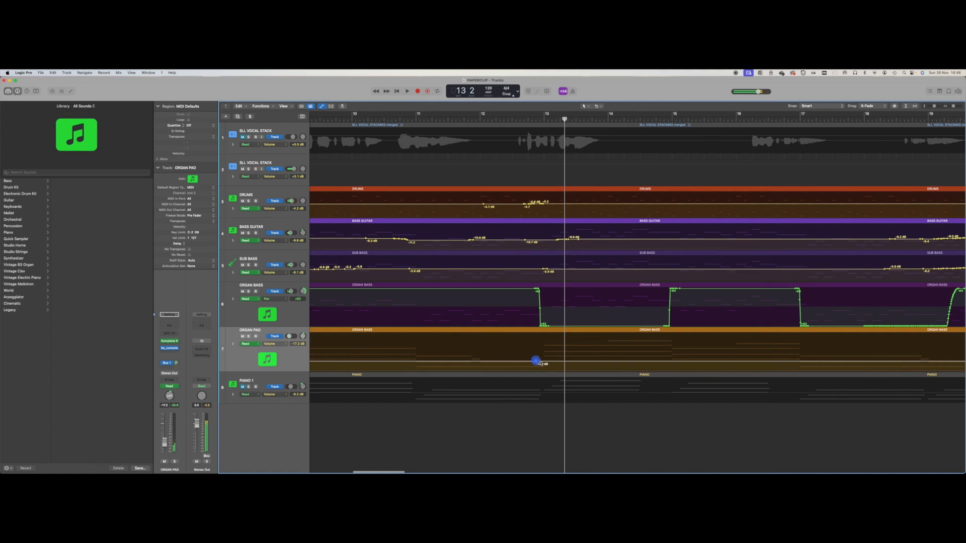
pyautogui.moveTo(542, 362); pyautogui.dragTo(538, 359)
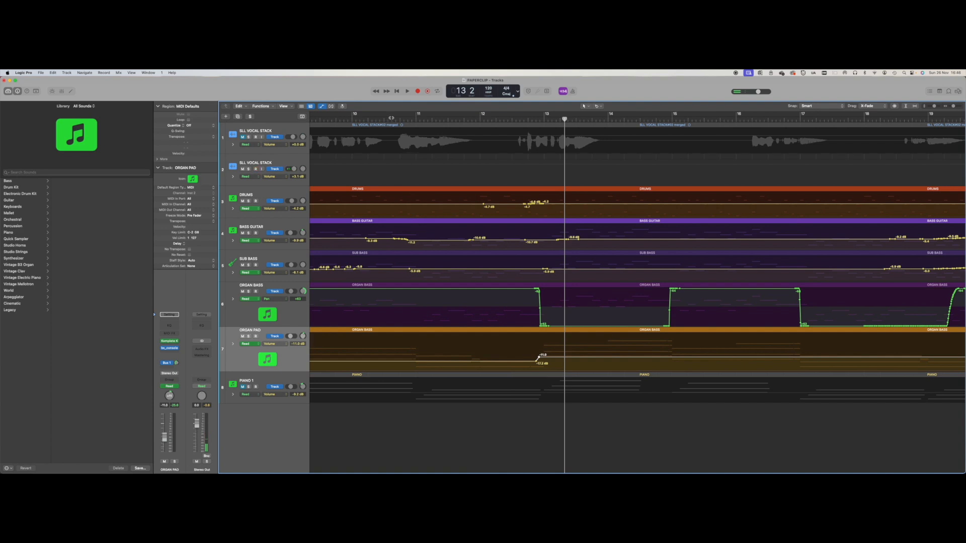
# Step: Play on to bar 20, then automate ORGAN PAD volume up to about -7.2 dB just before bar 20 and down to silence after bar 21
pyautogui.press('space')
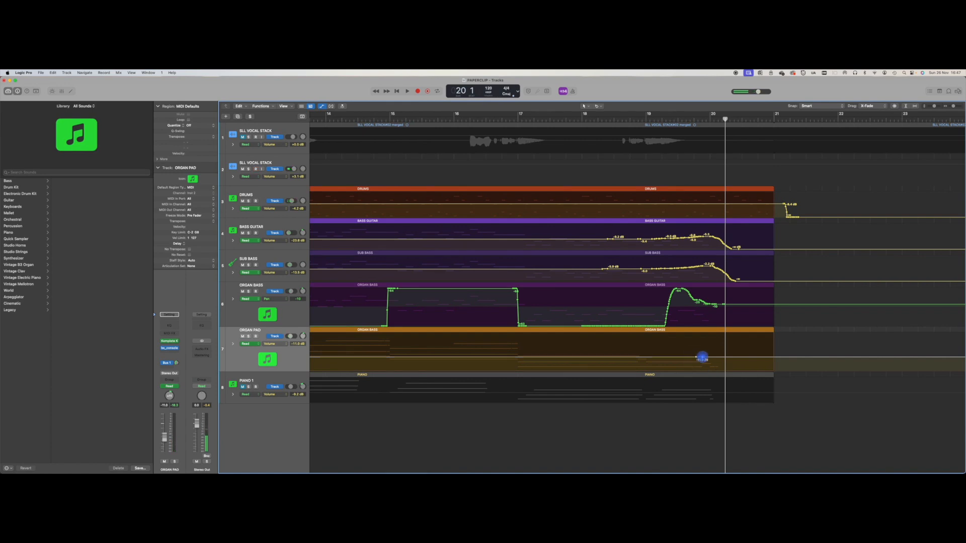
pyautogui.moveTo(702, 358); pyautogui.dragTo(703, 356)
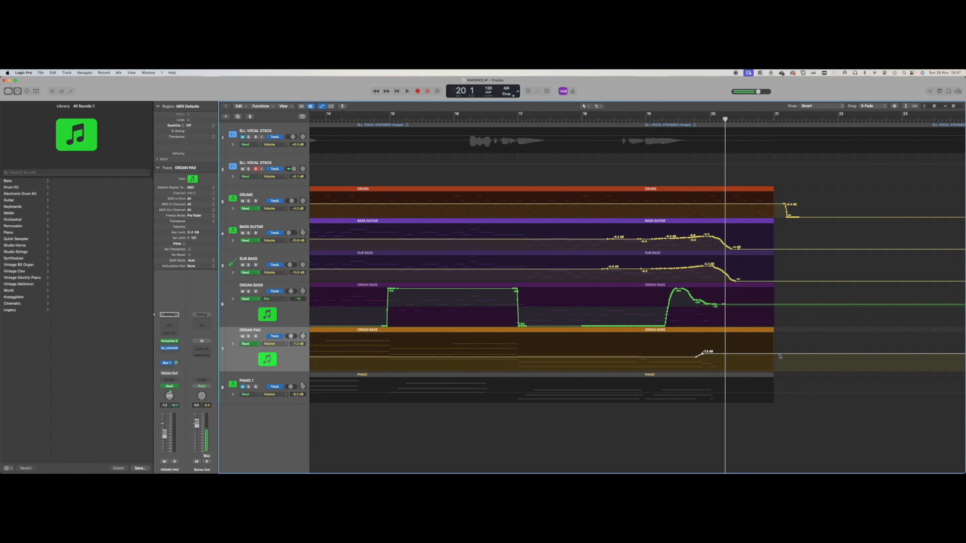
pyautogui.moveTo(786, 356); pyautogui.dragTo(786, 370)
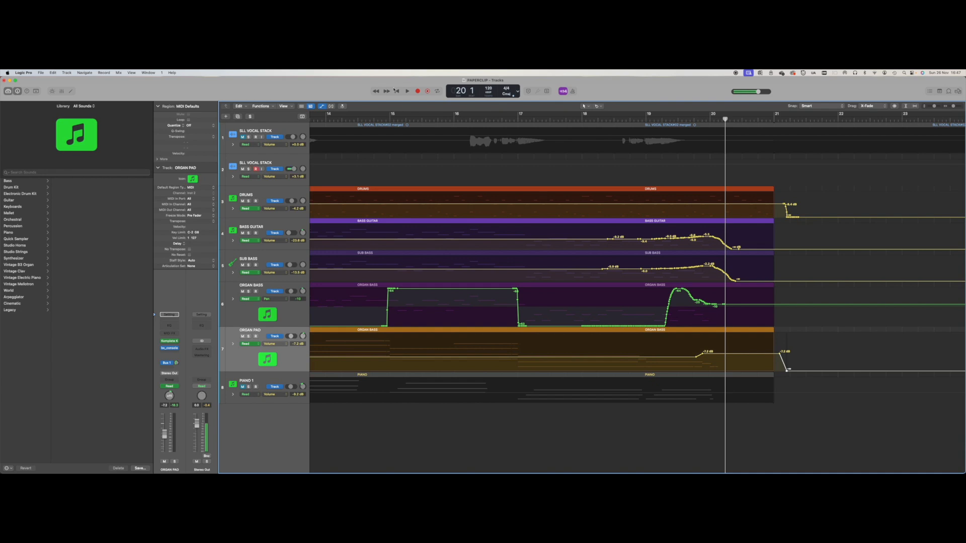
# Step: Play the arrangement from bar 1 to about bar 21 to audition the ORGAN PAD volume automation
pyautogui.click(396, 91)
pyautogui.click(407, 91)
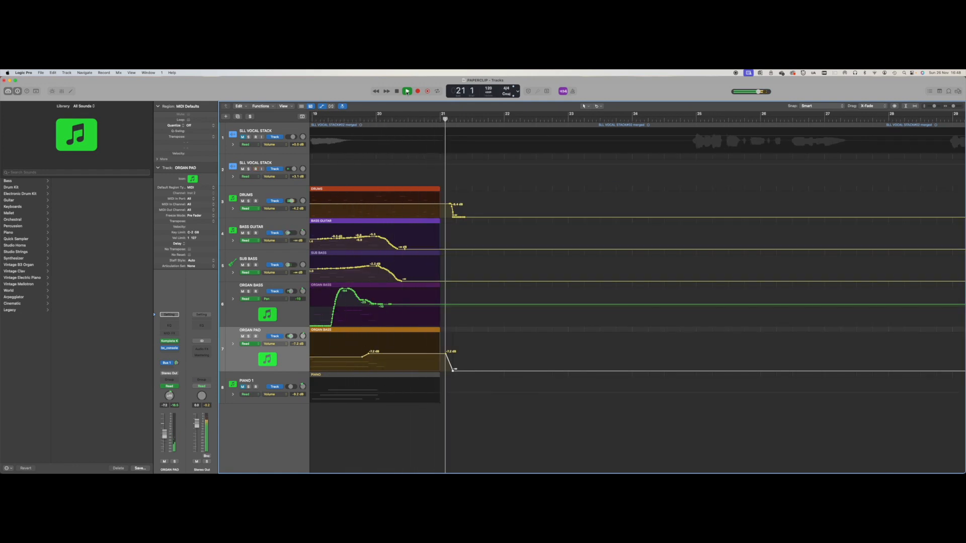
pyautogui.press('space')
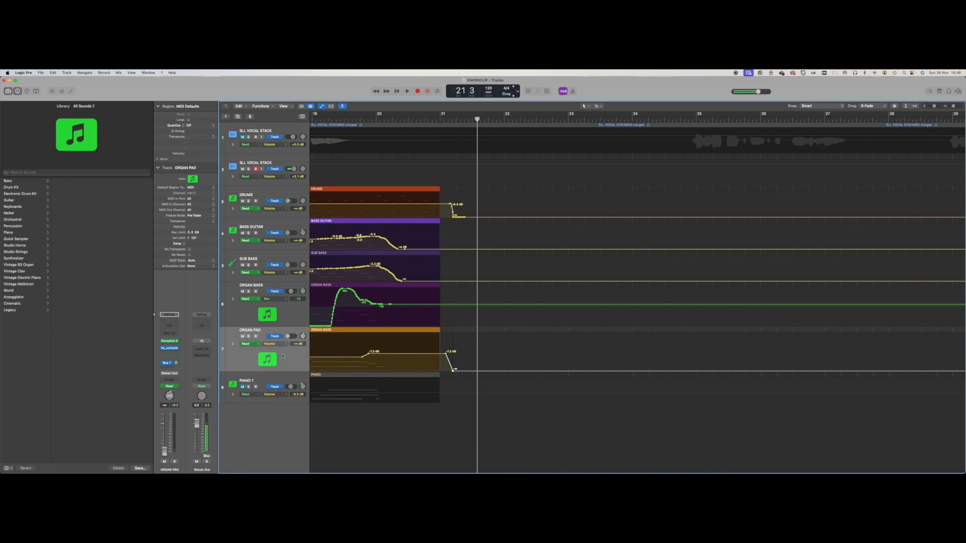
# Step: Display absolute Pan automation on the ORGAN PAD track
pyautogui.hscroll(-10, 283, 355)
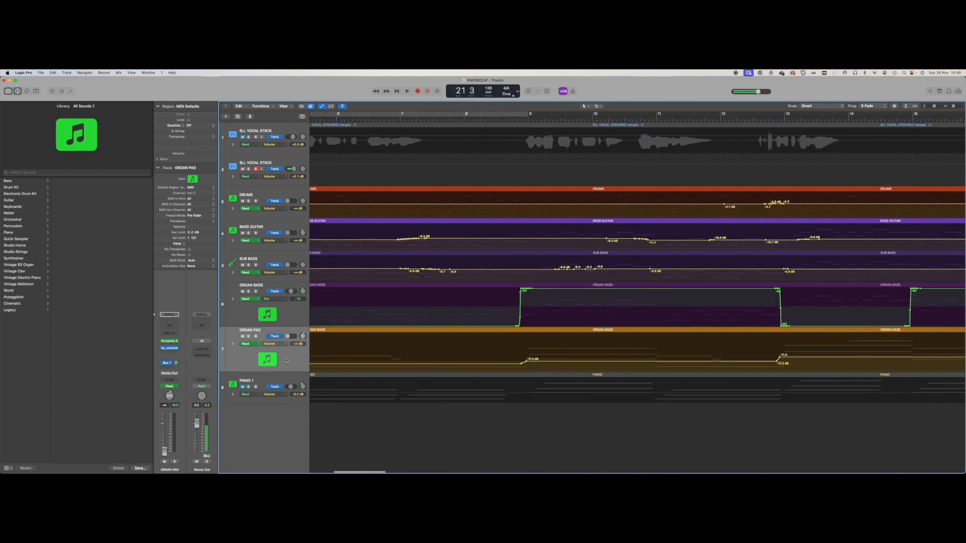
pyautogui.hscroll(-5, 287, 360)
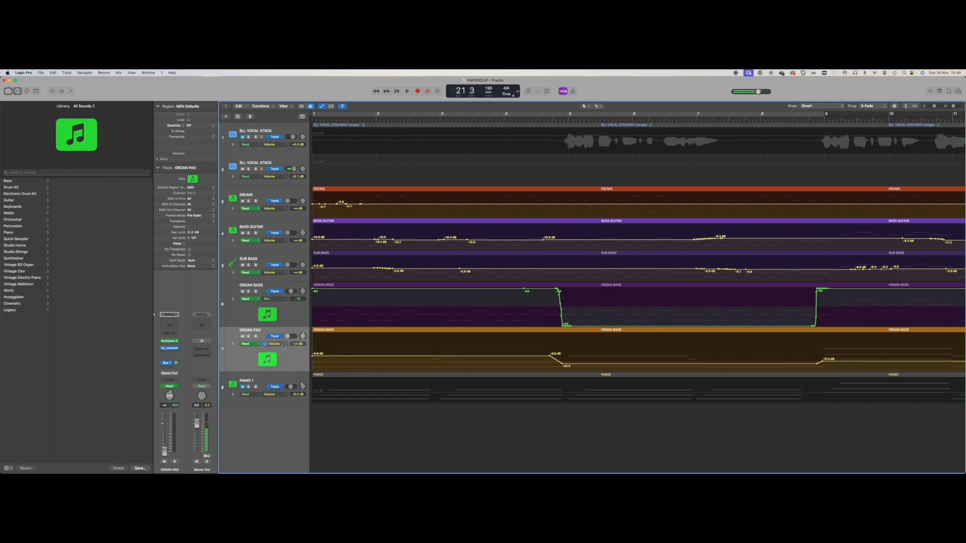
pyautogui.click(284, 345)
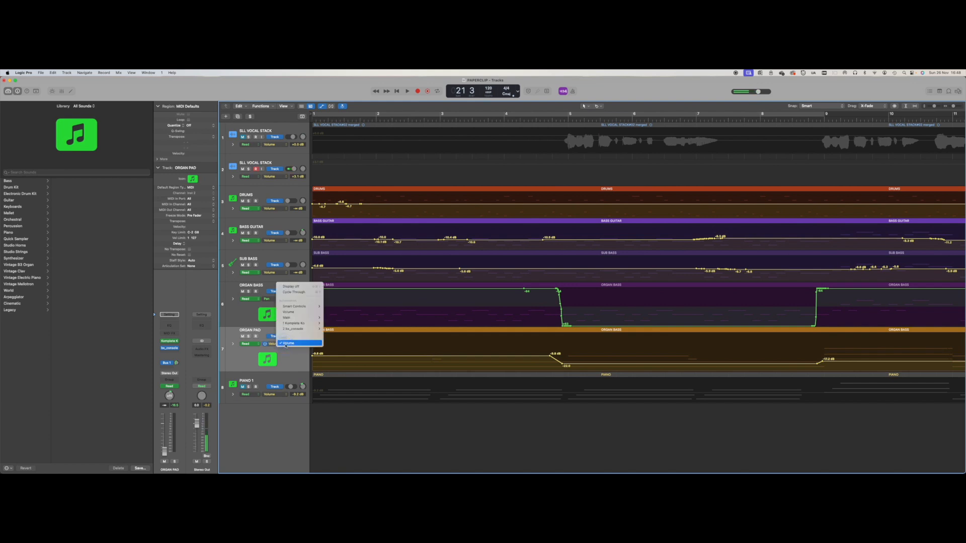
pyautogui.moveTo(290, 319)
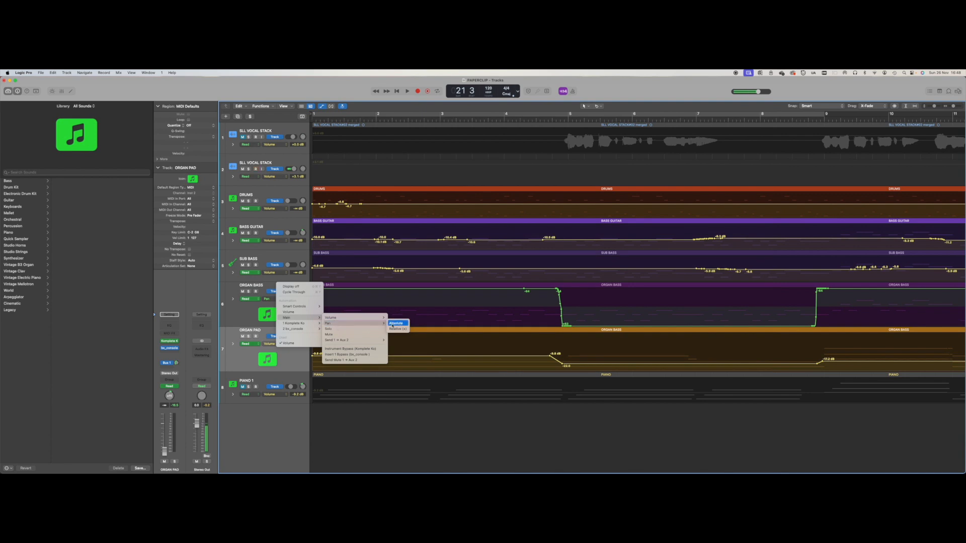
pyautogui.click(392, 323)
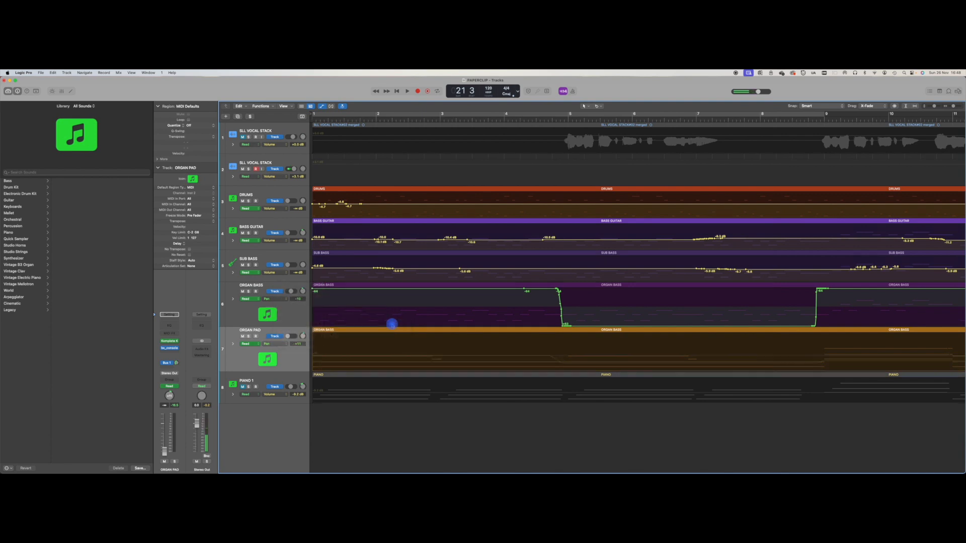
# Step: Add ORGAN PAD pan points that hold +11 until just before bar 5, move to about -43 at bar 5, and ease to about -16 near bar 9
pyautogui.click(360, 355)
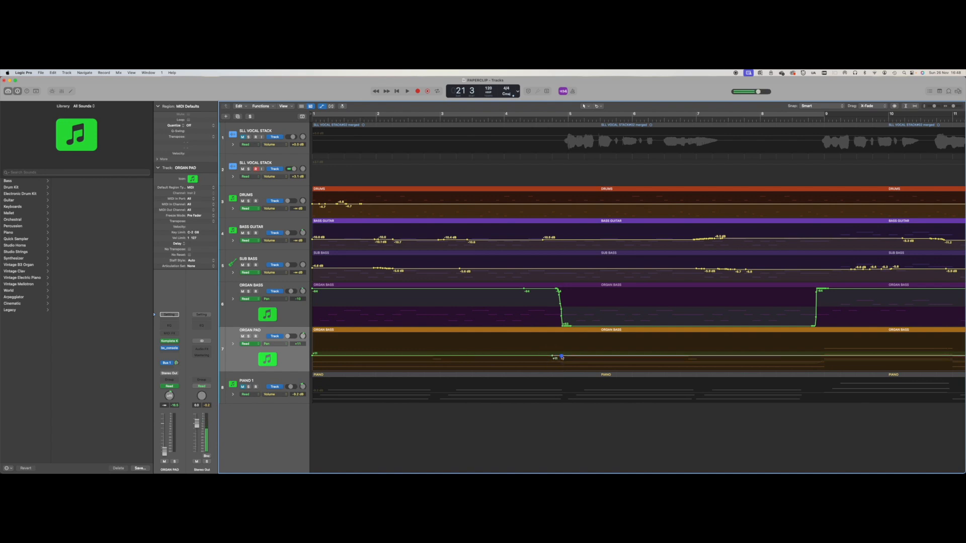
pyautogui.moveTo(562, 356); pyautogui.dragTo(561, 339)
pyautogui.hscroll(10, 568, 351)
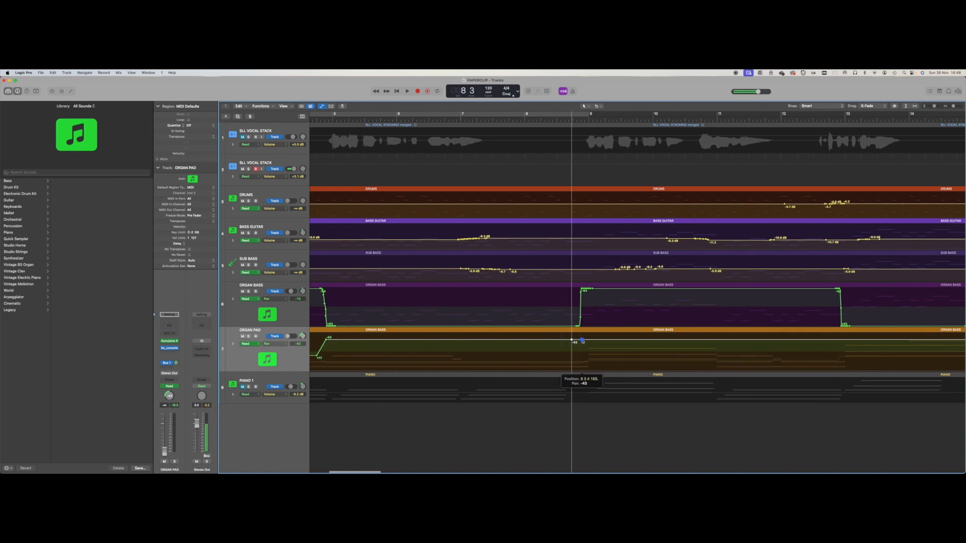
pyautogui.click(582, 340)
pyautogui.moveTo(582, 341); pyautogui.dragTo(582, 349)
# Step: Add ORGAN PAD pan points that hold about -16 until just before bar 17 and return to center at bar 17
pyautogui.hscroll(10, 581, 349)
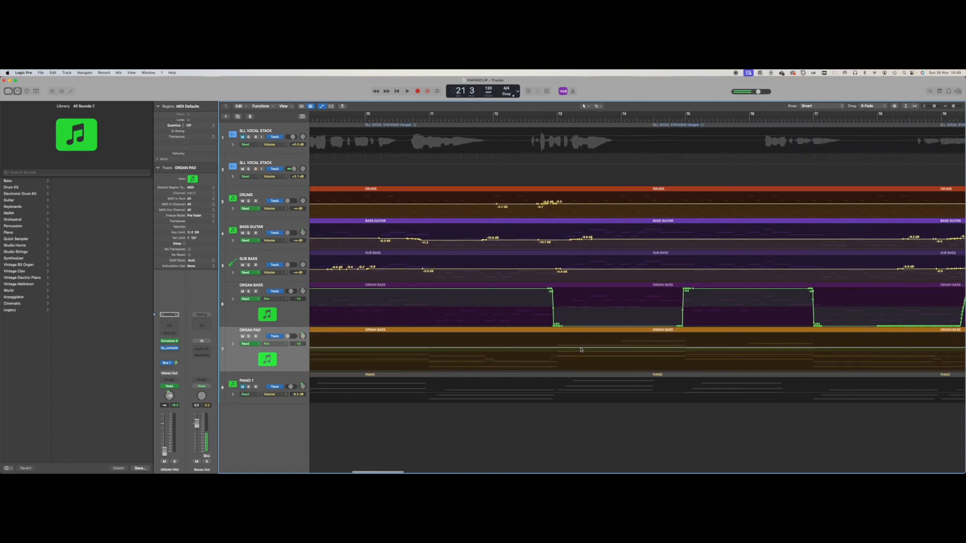
pyautogui.hscroll(8, 563, 350)
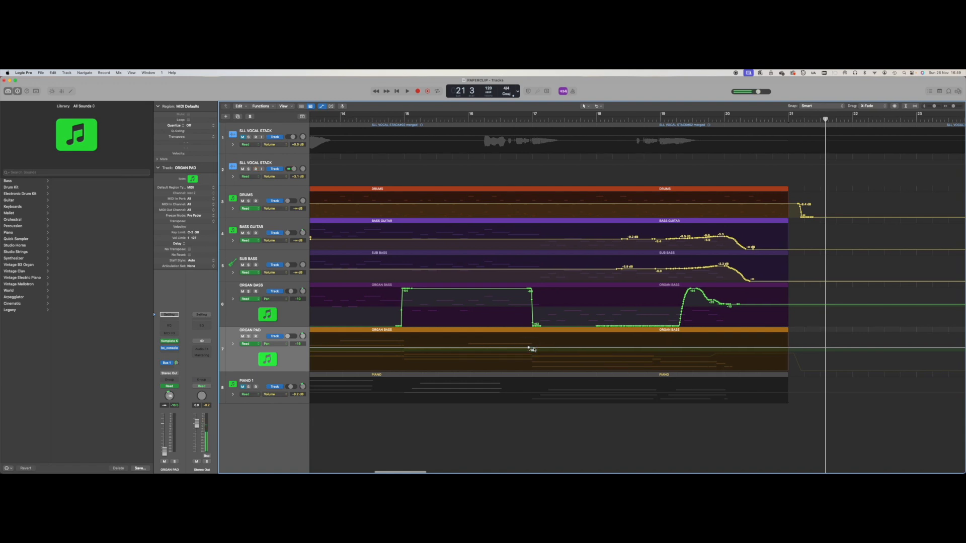
pyautogui.moveTo(534, 348); pyautogui.dragTo(532, 353)
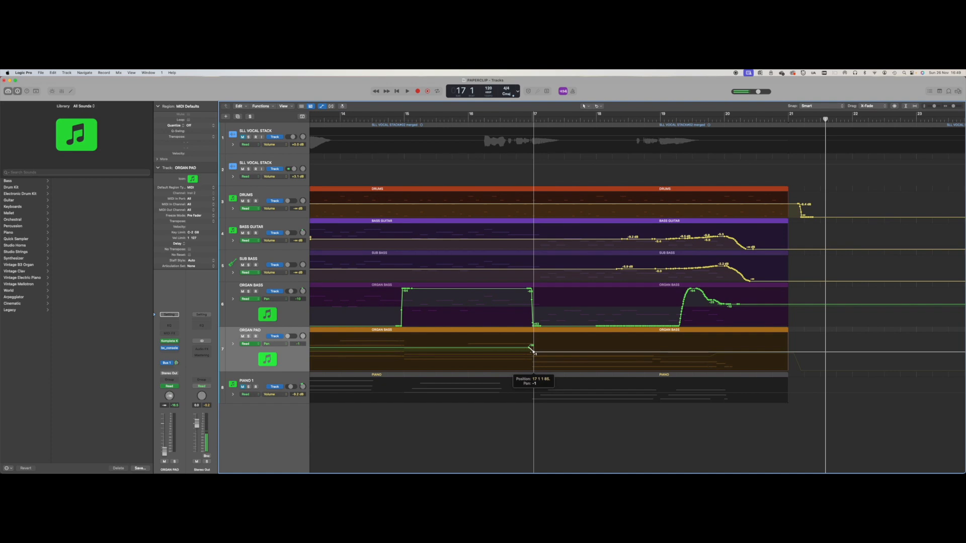
pyautogui.moveTo(534, 353); pyautogui.dragTo(534, 353)
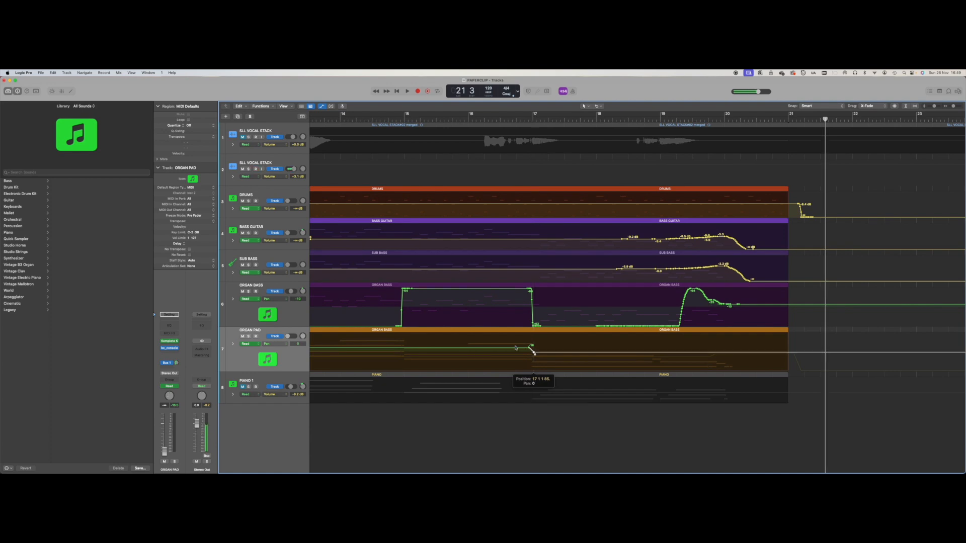
# Step: Widen the track headers slightly and play the arrangement from bar 1 to about bar 21 to audition the new panning
pyautogui.click(396, 91)
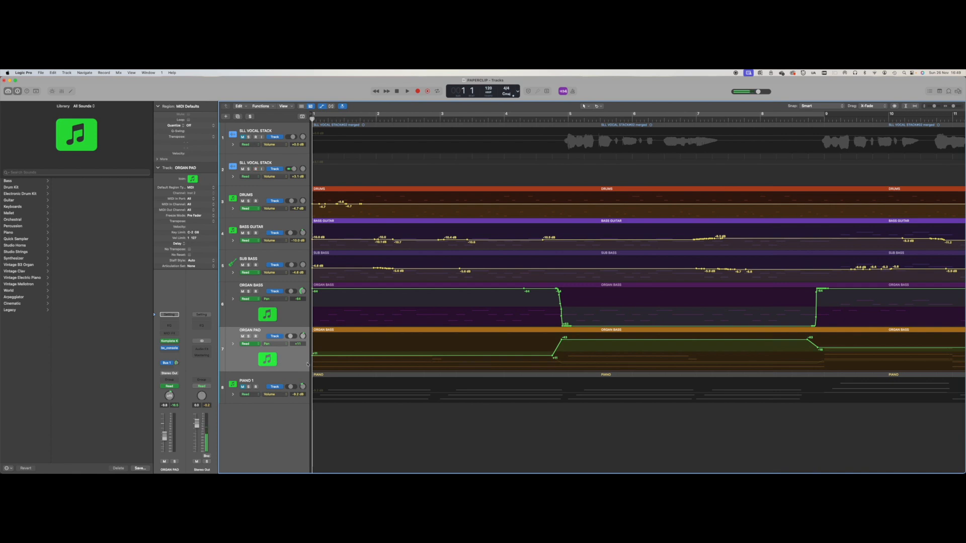
pyautogui.moveTo(309, 362); pyautogui.dragTo(310, 362)
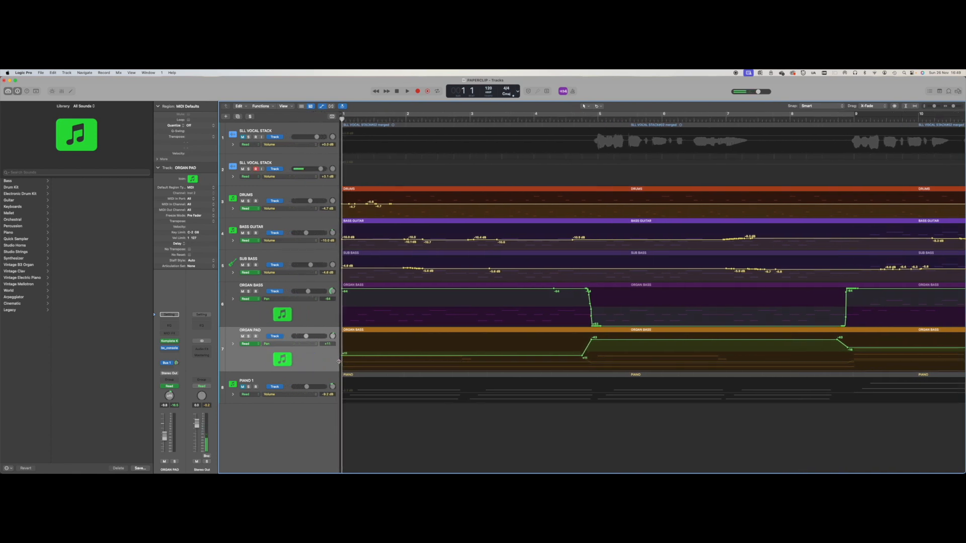
pyautogui.moveTo(337, 361); pyautogui.dragTo(327, 361)
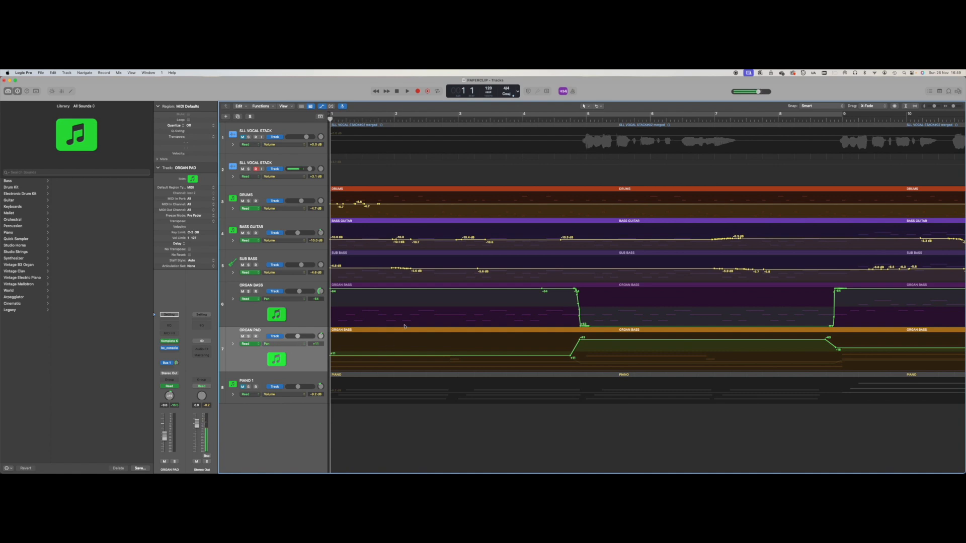
pyautogui.click(408, 92)
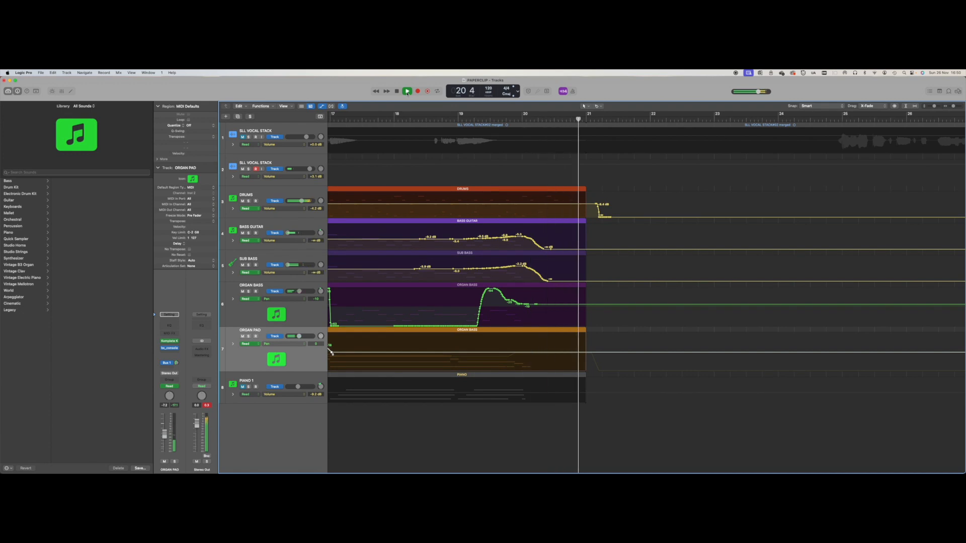
pyautogui.click(407, 92)
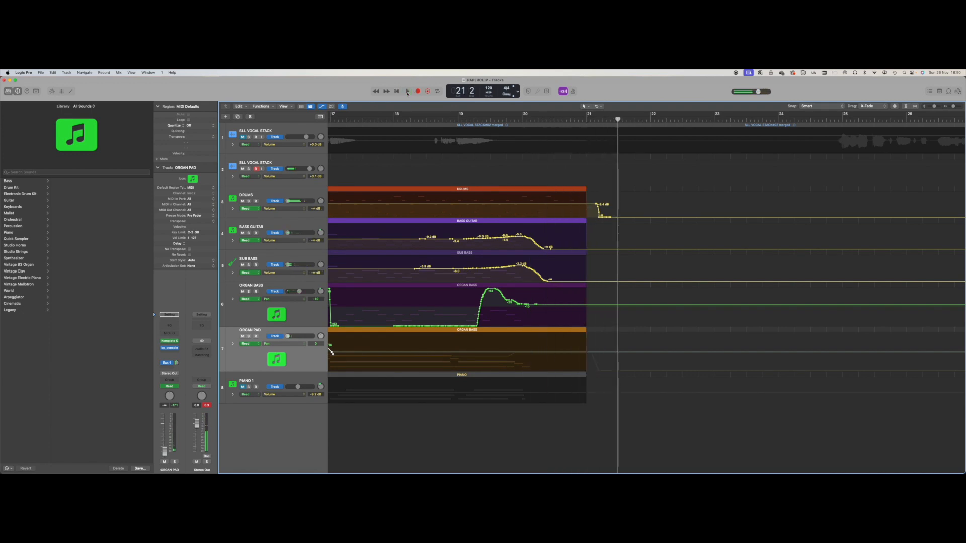
# Step: Display absolute Pan automation on the PIANO 1 track and set its starting pan to -64, hard left
pyautogui.click(289, 378)
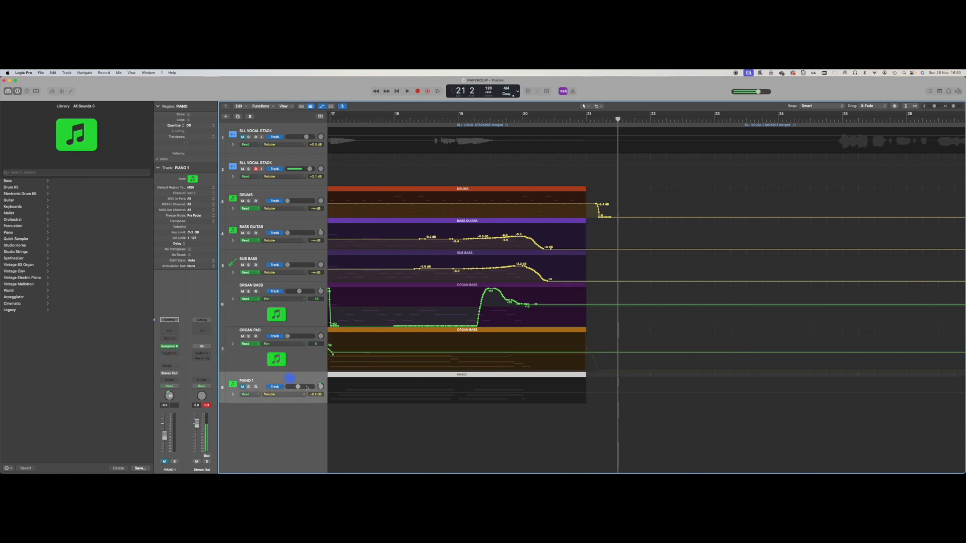
pyautogui.click(396, 91)
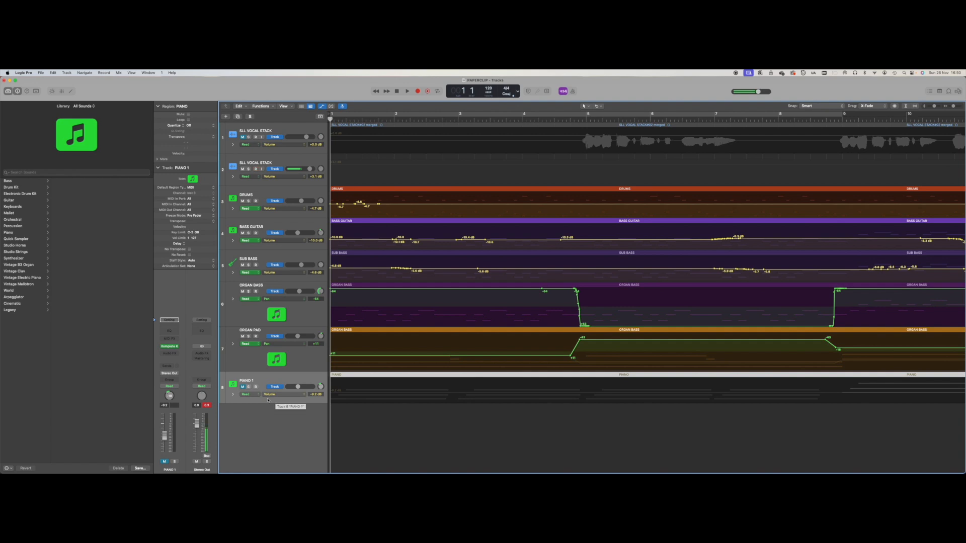
pyautogui.click(300, 397)
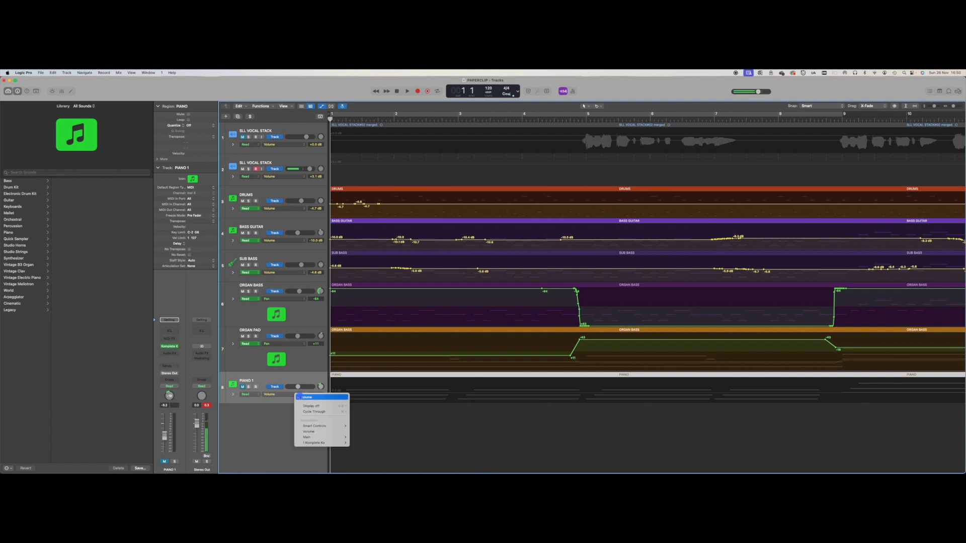
pyautogui.moveTo(302, 427)
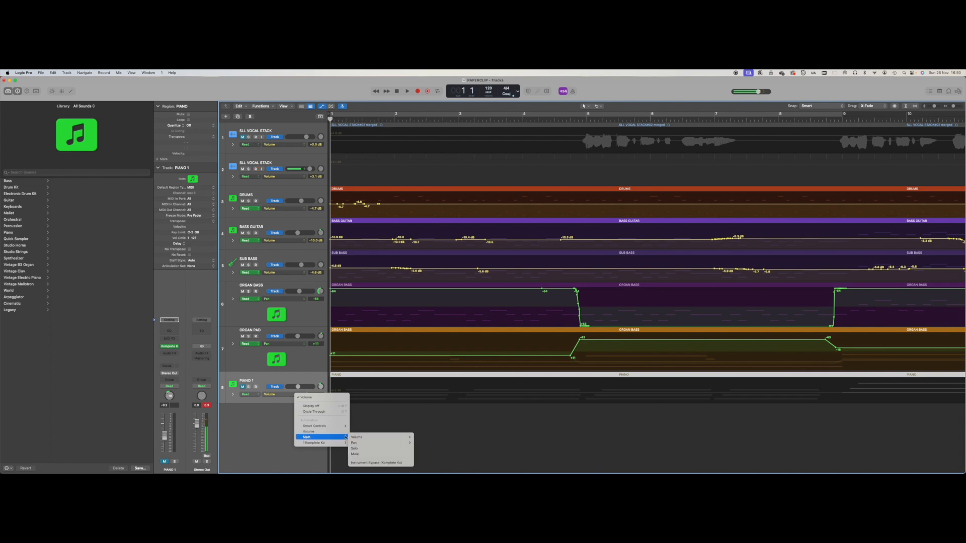
pyautogui.moveTo(387, 443)
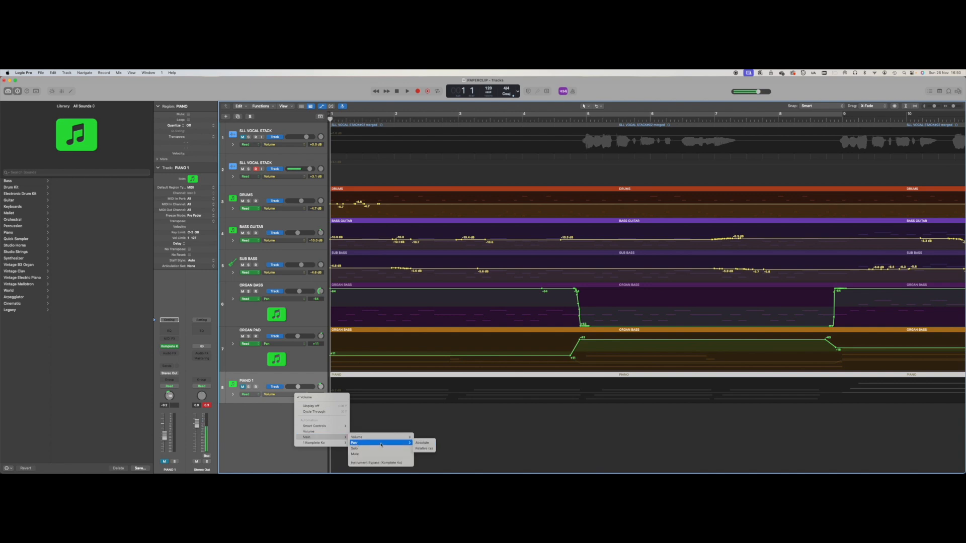
pyautogui.click(431, 444)
pyautogui.click(387, 389)
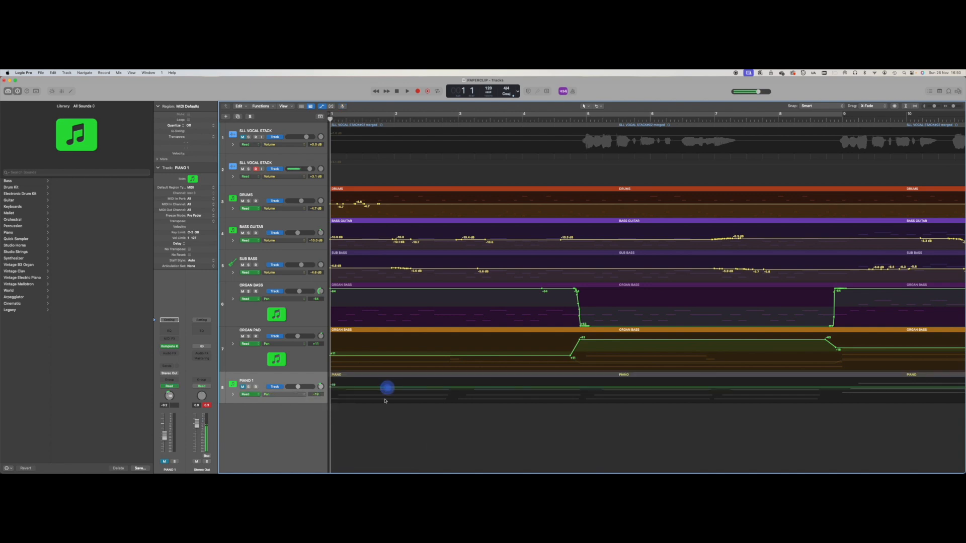
pyautogui.moveTo(321, 387); pyautogui.dragTo(345, 418)
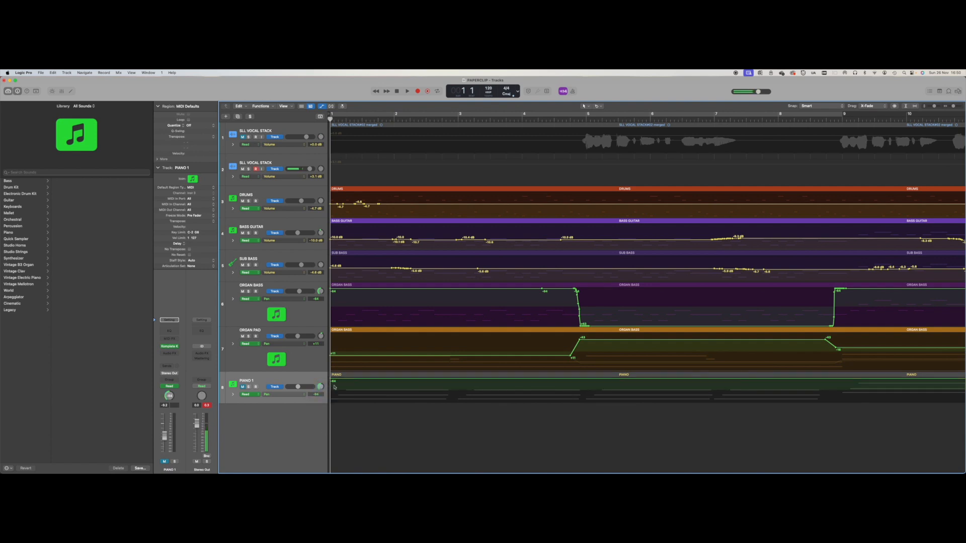
# Step: Enlarge the tracks vertically and add PIANO 1 pan points that hold -64 until just before bar 3 and move to +63 at bar 3
pyautogui.click(449, 380)
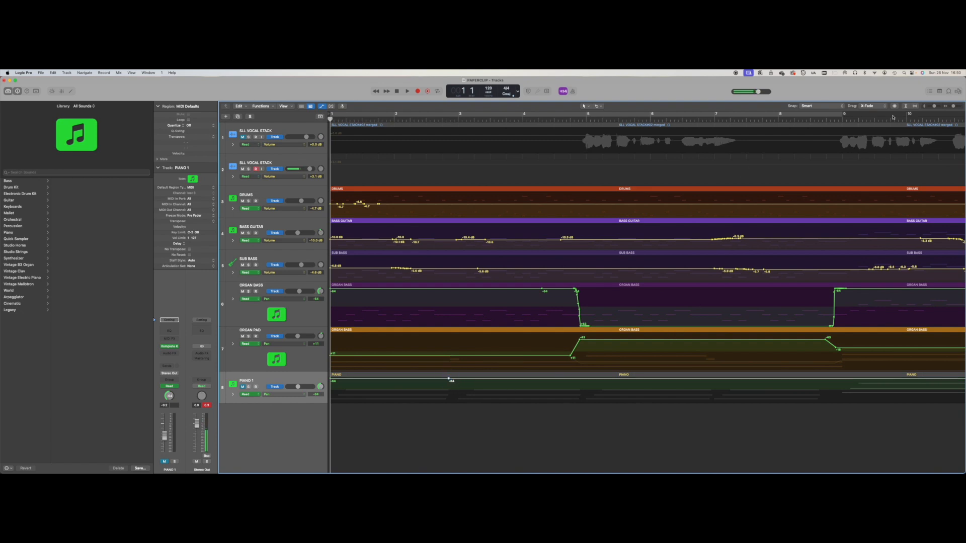
pyautogui.moveTo(934, 107); pyautogui.dragTo(937, 106)
pyautogui.scroll(-2, 758, 215)
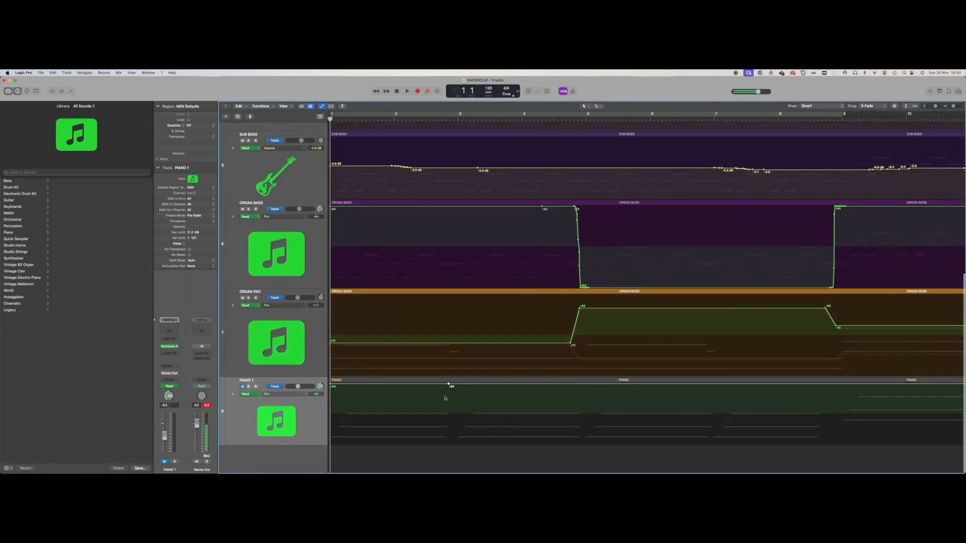
pyautogui.moveTo(448, 384); pyautogui.dragTo(456, 443)
pyautogui.click(456, 385)
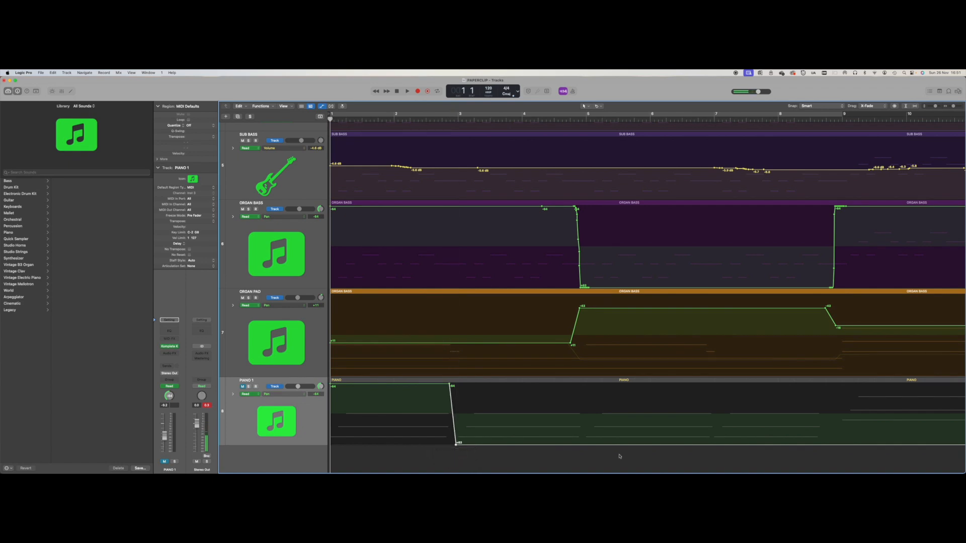
# Step: Add PIANO 1 pan points that hold +63 until just before bar 5 and swing back to -64 at bar 5
pyautogui.hscroll(3, 600, 455)
pyautogui.hscroll(2, 600, 455)
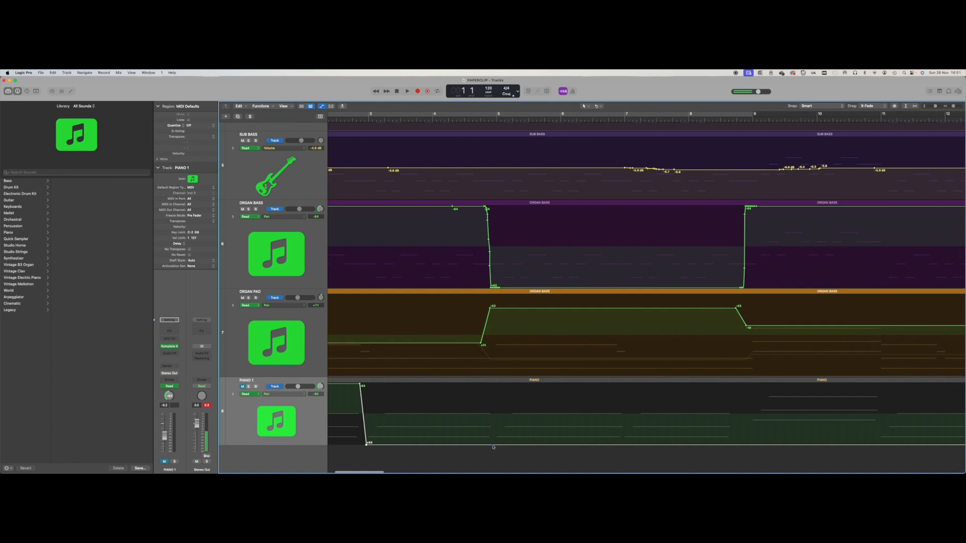
pyautogui.click(493, 445)
pyautogui.moveTo(498, 445); pyautogui.dragTo(499, 384)
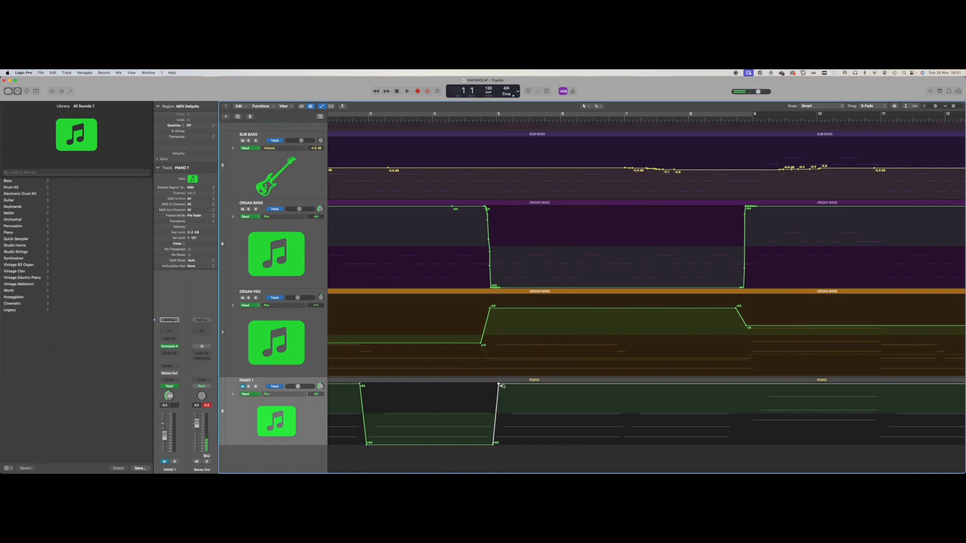
# Step: Add PIANO 1 pan points that hold -64 until just before bar 7 and move to +63 at bar 7
pyautogui.hscroll(3, 557, 416)
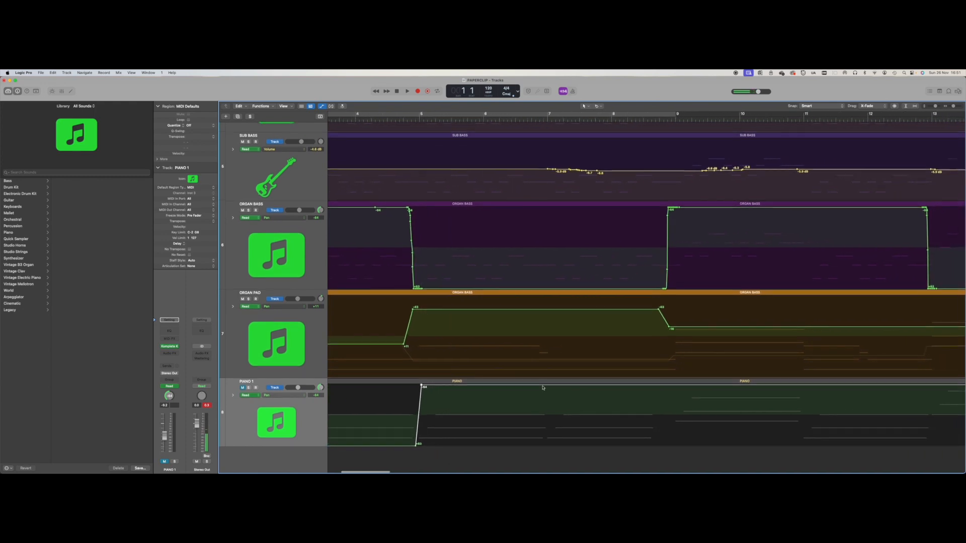
pyautogui.scroll(-1, 539, 389)
pyautogui.scroll(1, 539, 389)
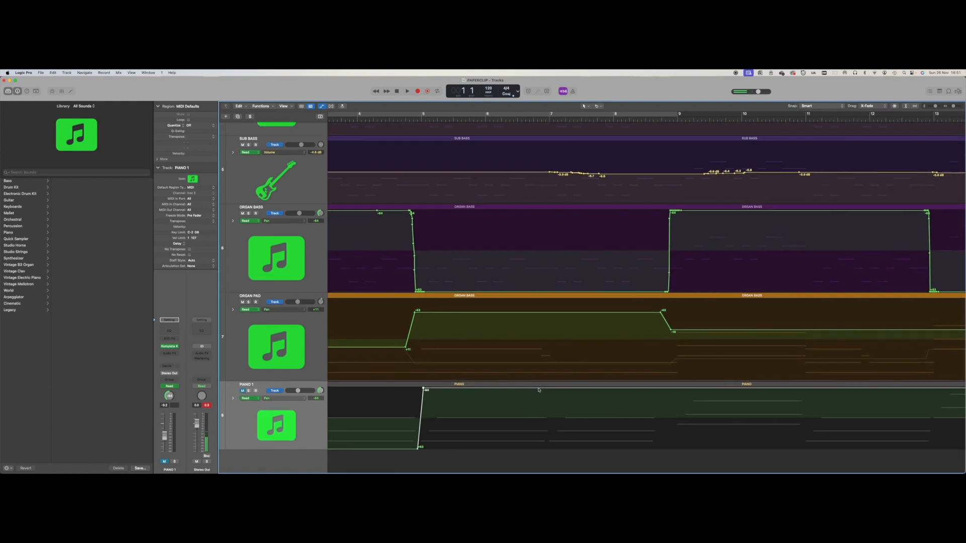
pyautogui.click(540, 390)
pyautogui.scroll(1, 539, 390)
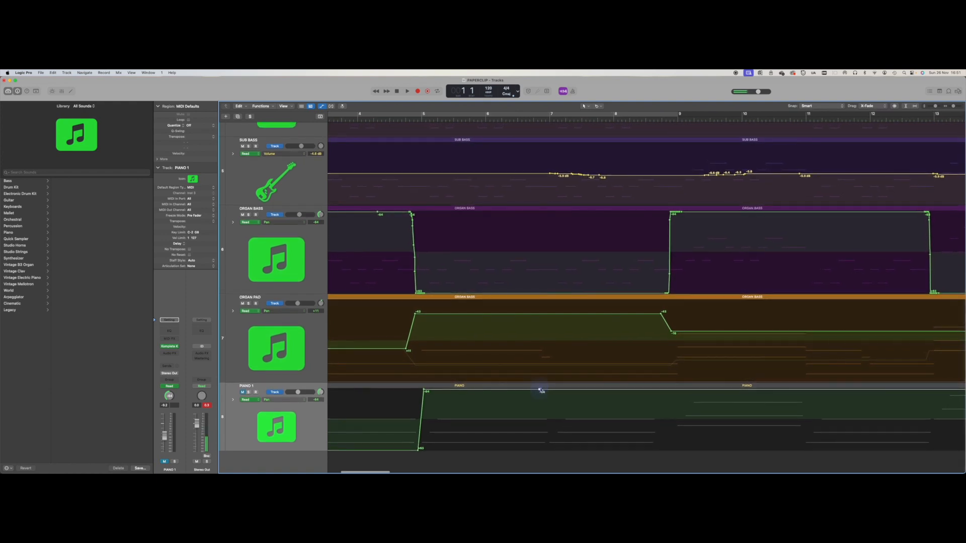
pyautogui.moveTo(540, 389); pyautogui.dragTo(550, 449)
pyautogui.scroll(-1, 543, 458)
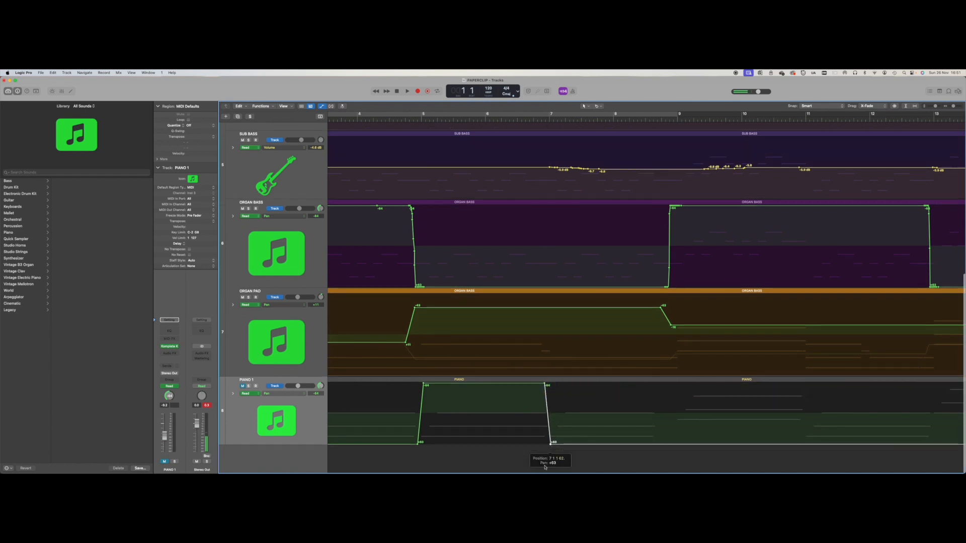
# Step: Add PIANO 1 pan points that swing from +63 to -64 at bar 9 and back to +63 at bar 11
pyautogui.hscroll(3, 540, 466)
pyautogui.hscroll(2, 549, 459)
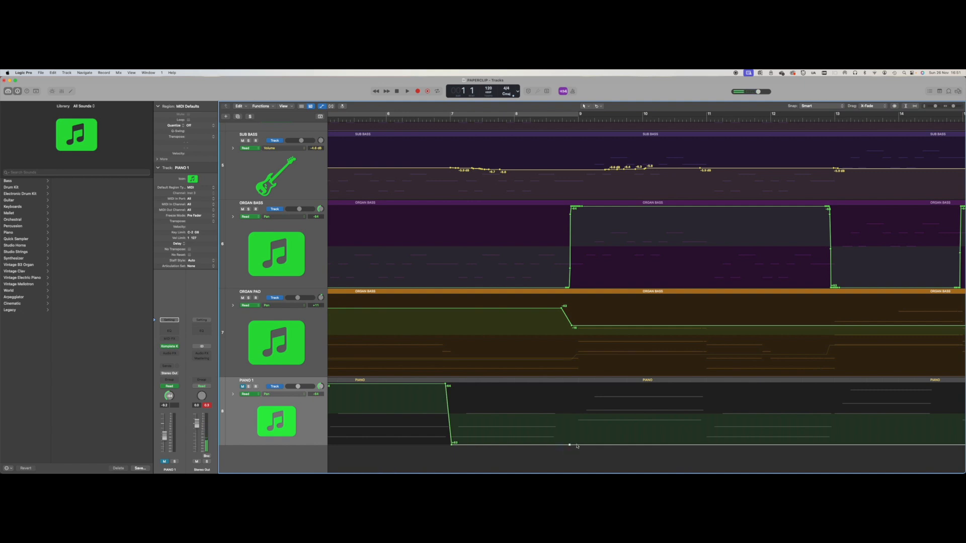
pyautogui.moveTo(576, 445); pyautogui.dragTo(575, 385)
pyautogui.hscroll(5, 568, 386)
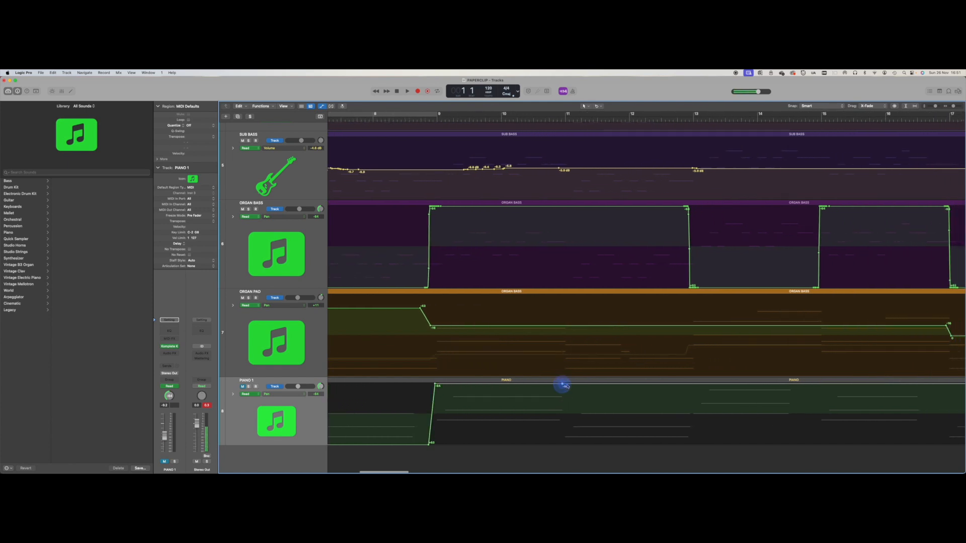
pyautogui.click(567, 386)
pyautogui.moveTo(566, 385); pyautogui.dragTo(566, 445)
# Step: Add PIANO 1 pan points that swing from +63 to -64 at bar 13 and back to +63 near bar 15
pyautogui.hscroll(5, 553, 444)
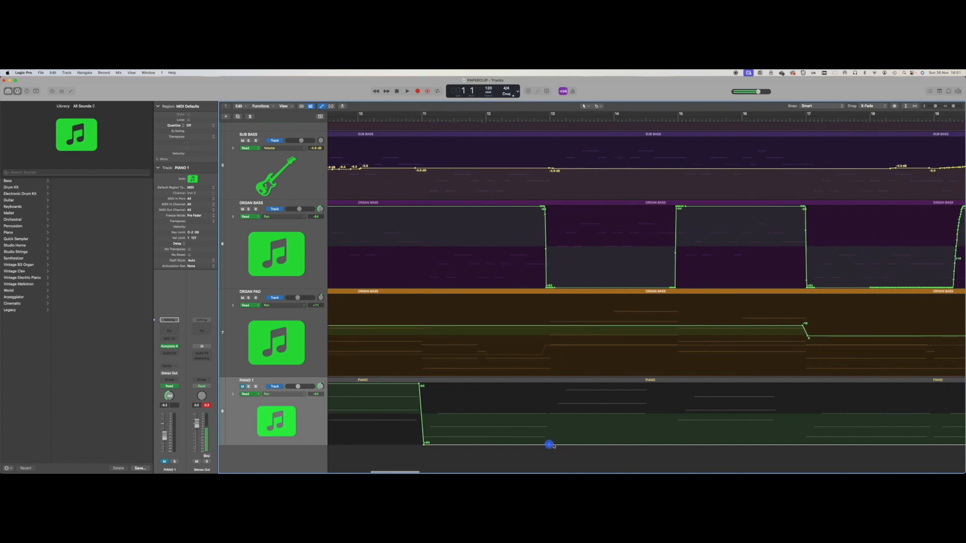
pyautogui.click(549, 445)
pyautogui.moveTo(552, 445); pyautogui.dragTo(553, 384)
pyautogui.hscroll(3, 561, 409)
pyautogui.hscroll(4, 560, 409)
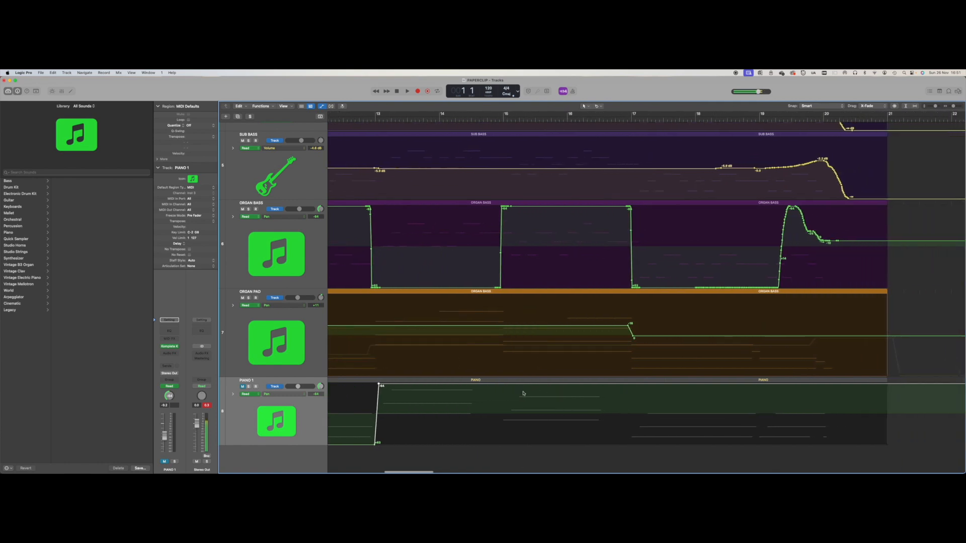
pyautogui.click(494, 384)
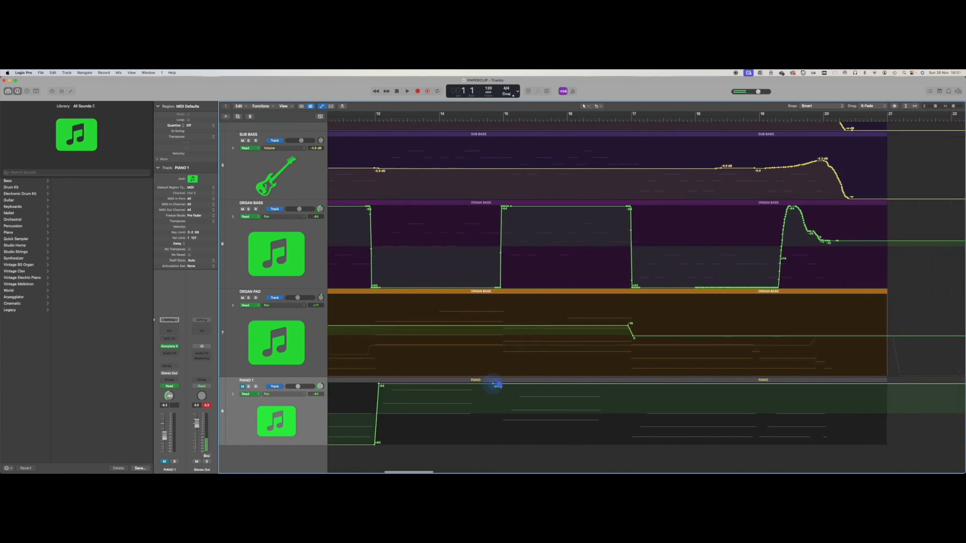
pyautogui.moveTo(498, 385); pyautogui.dragTo(497, 445)
# Step: Add PIANO 1 pan points that swing from +63 to -64 near bar 17 and return to center at bar 19
pyautogui.hscroll(2, 520, 466)
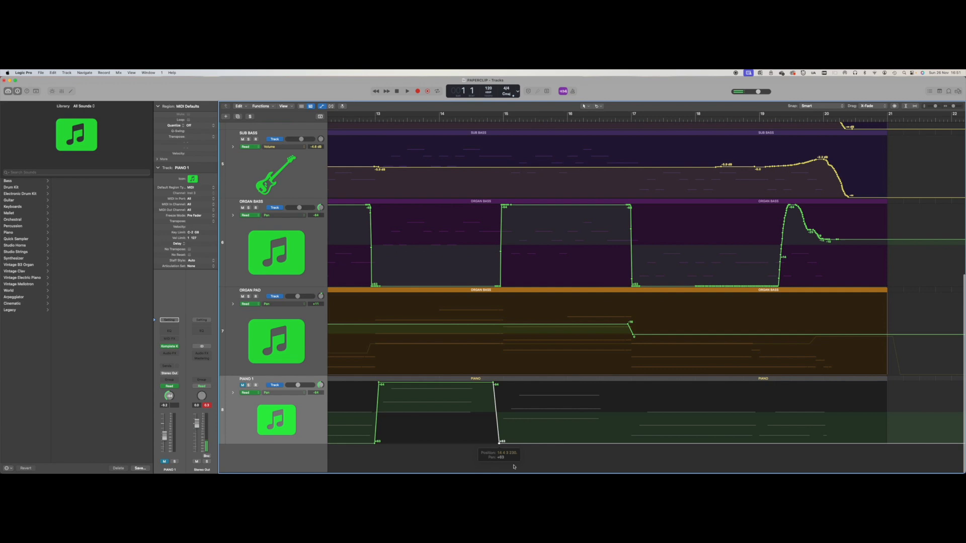
pyautogui.hscroll(3, 520, 467)
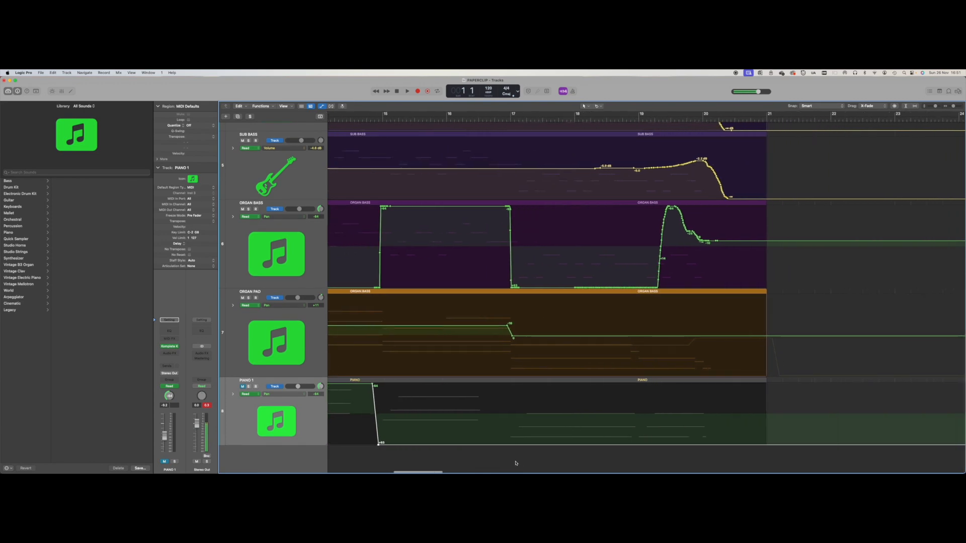
pyautogui.click(495, 445)
pyautogui.moveTo(502, 445); pyautogui.dragTo(506, 384)
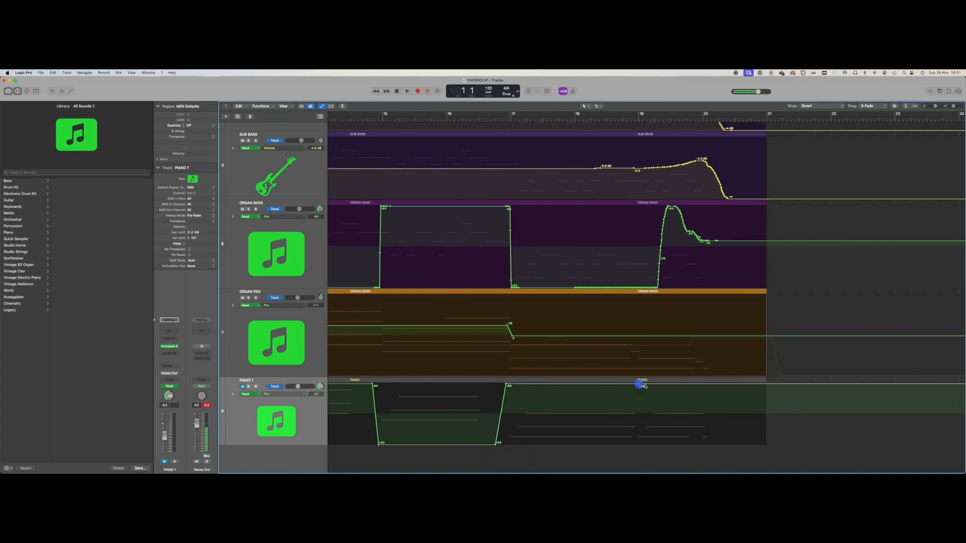
pyautogui.moveTo(643, 385); pyautogui.dragTo(644, 414)
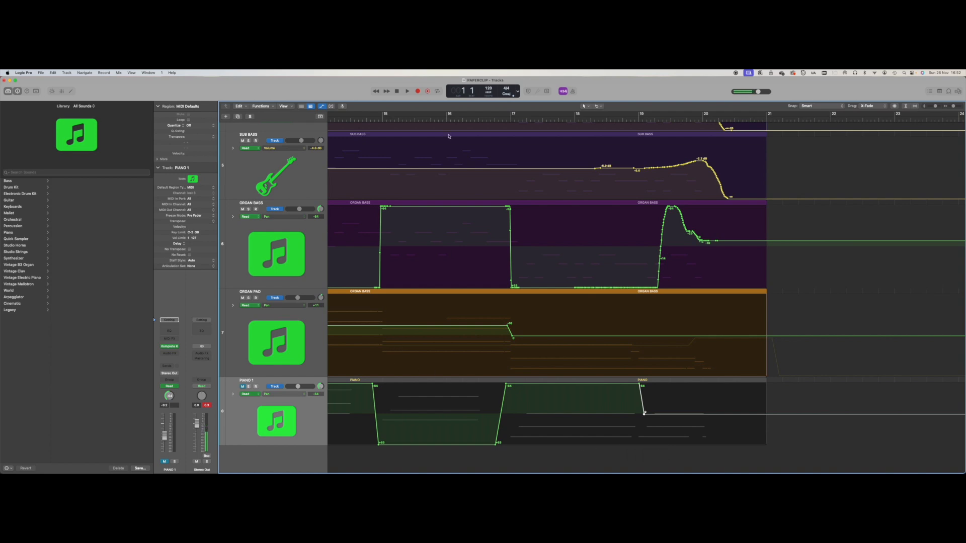
# Step: Return to bar 1 and switch PIANO 1 to Volume automation in Latch mode, lowering its fader to about -13.2 dB
pyautogui.click(376, 91)
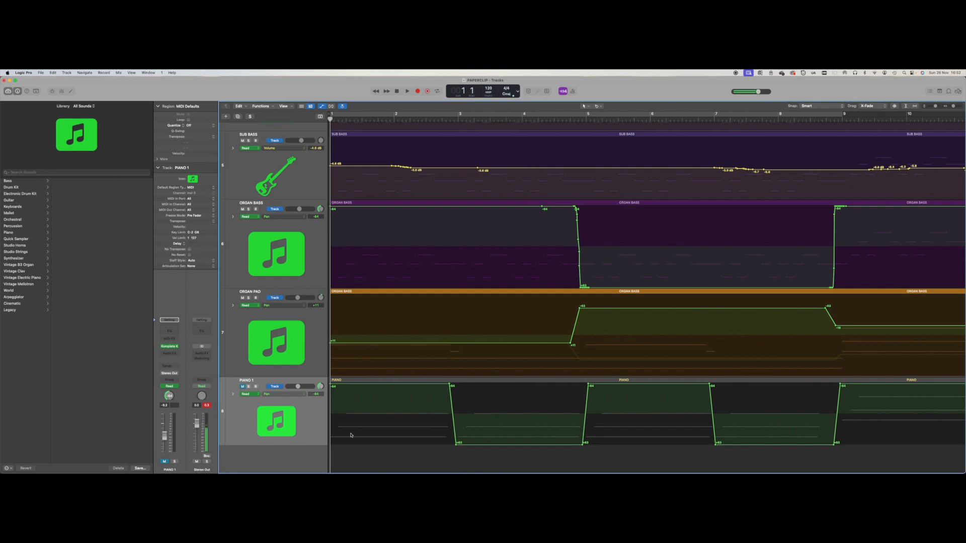
pyautogui.click(302, 396)
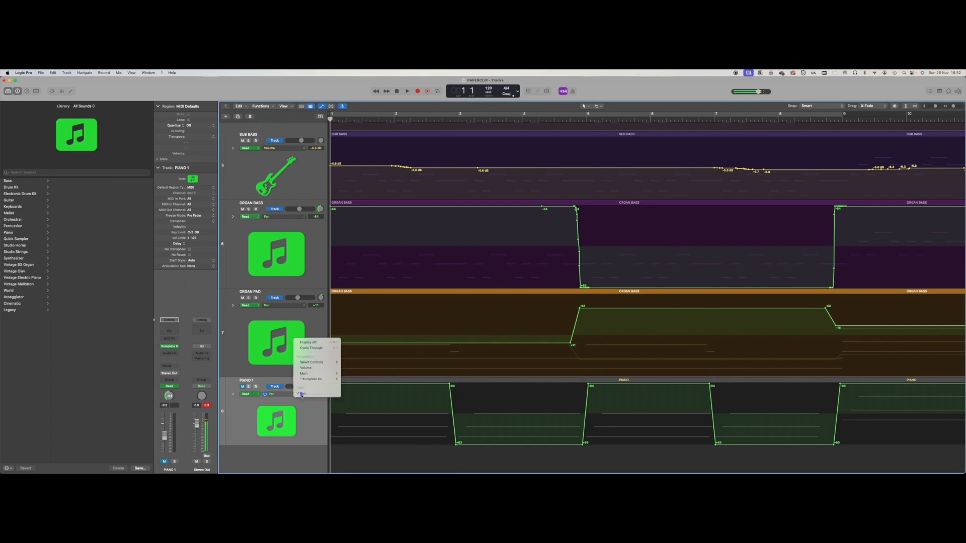
pyautogui.click(308, 368)
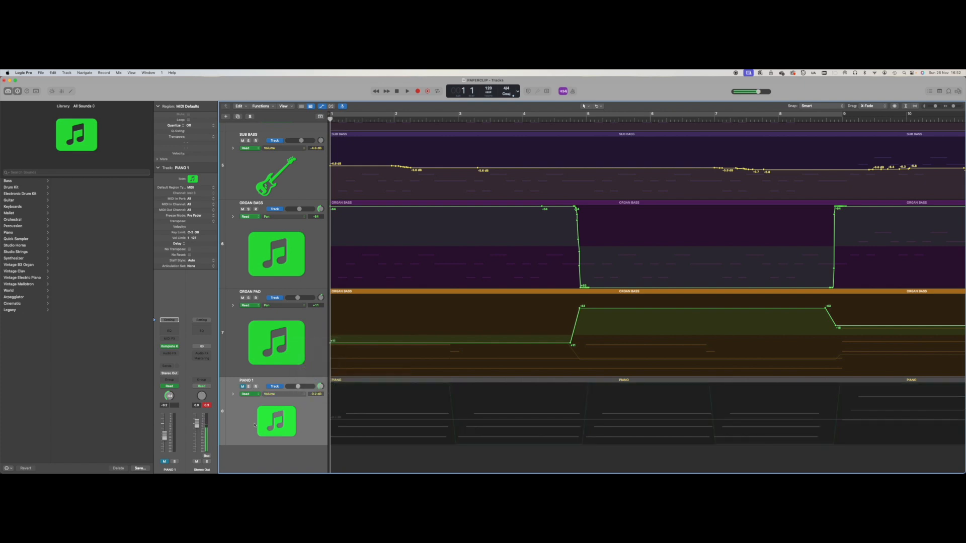
pyautogui.click(176, 387)
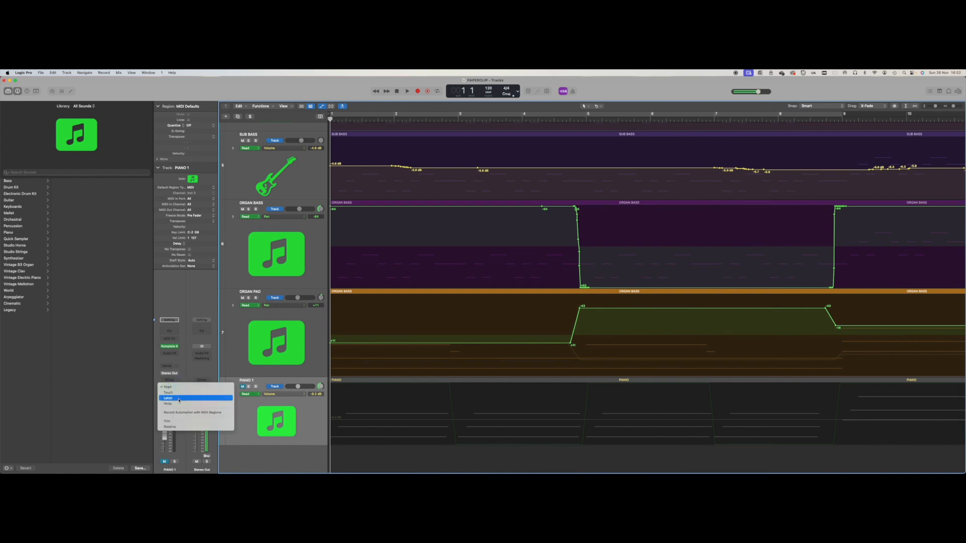
pyautogui.click(178, 399)
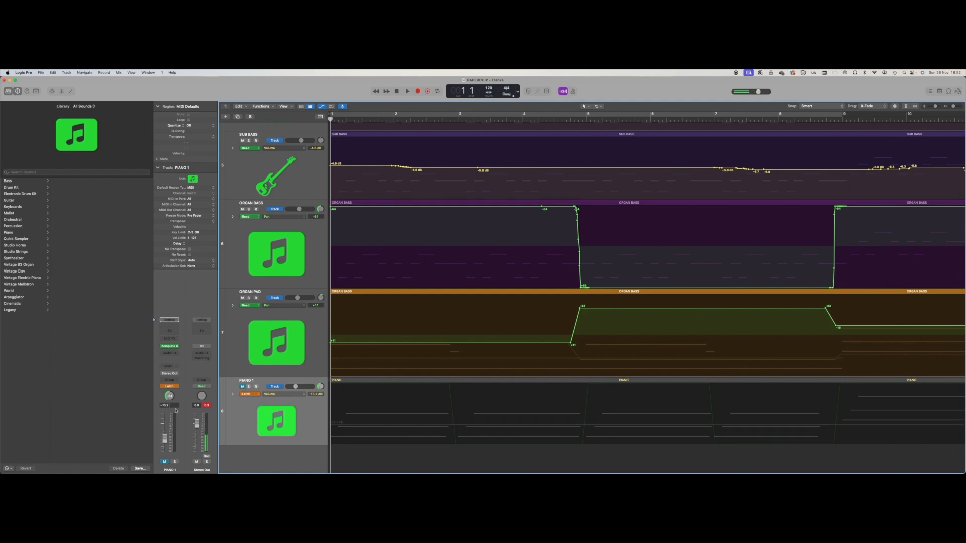
# Step: Try a Latch volume recording on PIANO 1 from bar 1 to about bar 7, raising the level after bar 4, and undo the recording
pyautogui.press('space')
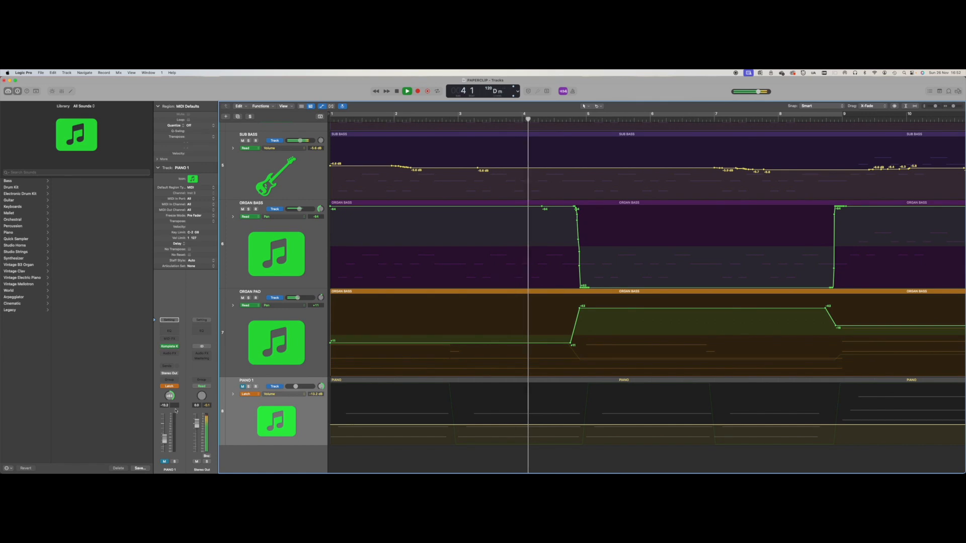
pyautogui.scroll(5, 175, 411)
pyautogui.scroll(1, 175, 411)
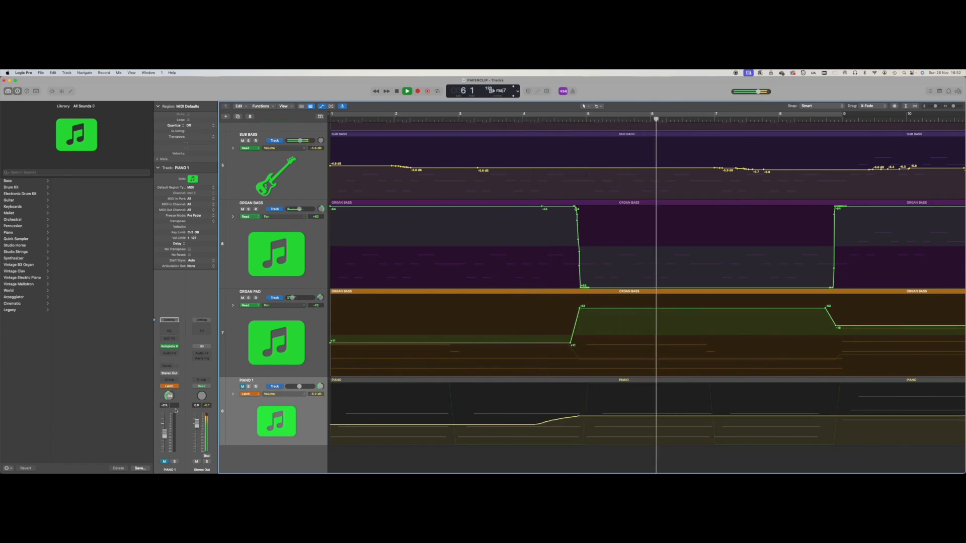
pyautogui.scroll(1, 176, 411)
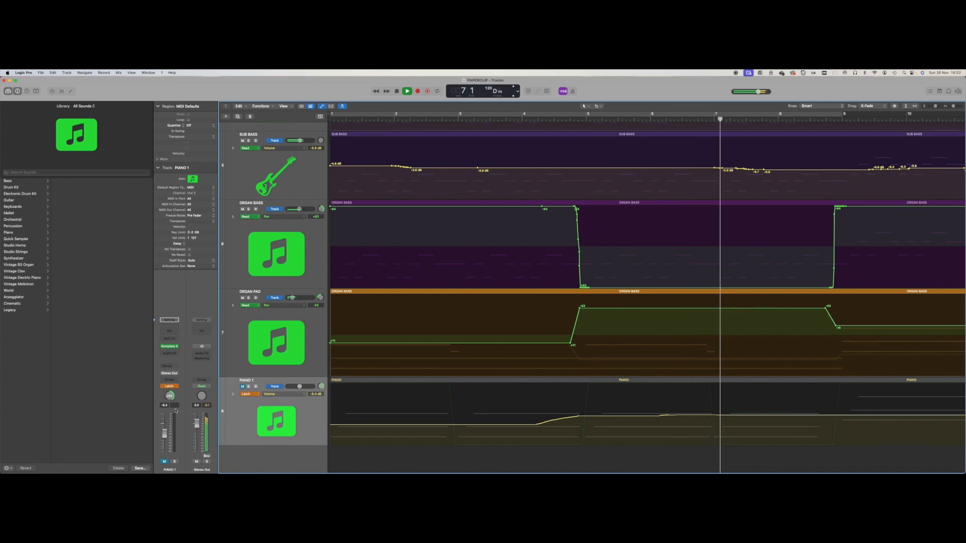
pyautogui.press('space')
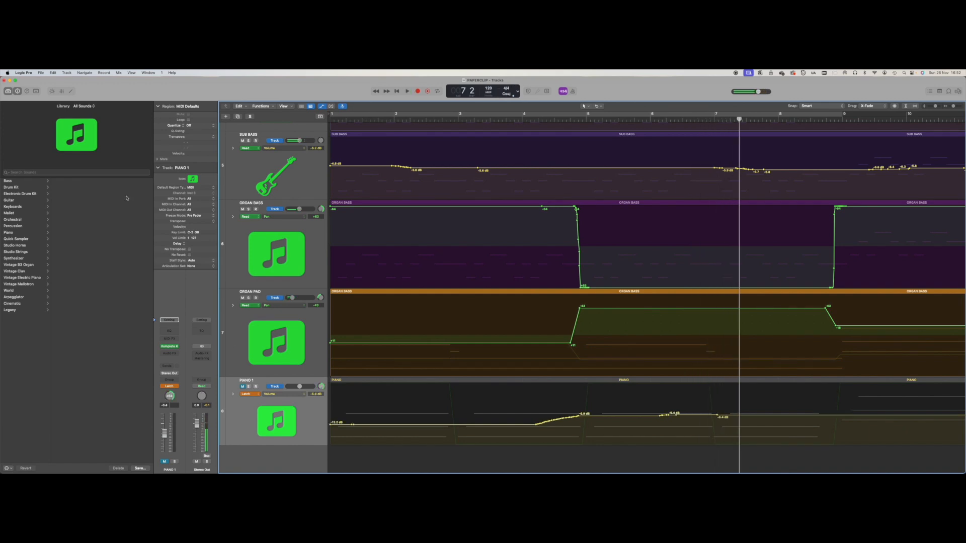
pyautogui.click(53, 73)
pyautogui.click(52, 81)
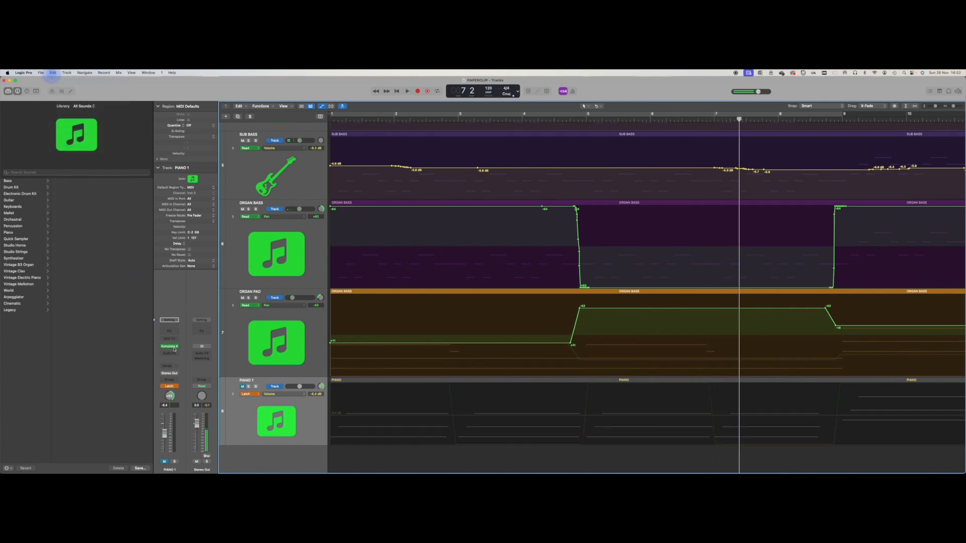
# Step: Unmute PIANO 1 and record its volume in Latch mode from bar 1, raising the level into bar 9 and fading to silence at bar 21
pyautogui.click(243, 387)
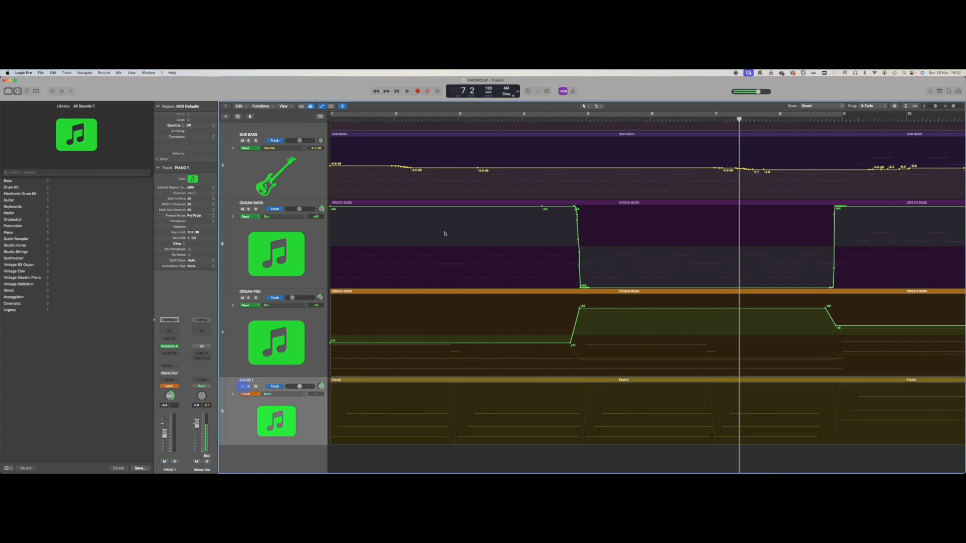
pyautogui.click(396, 91)
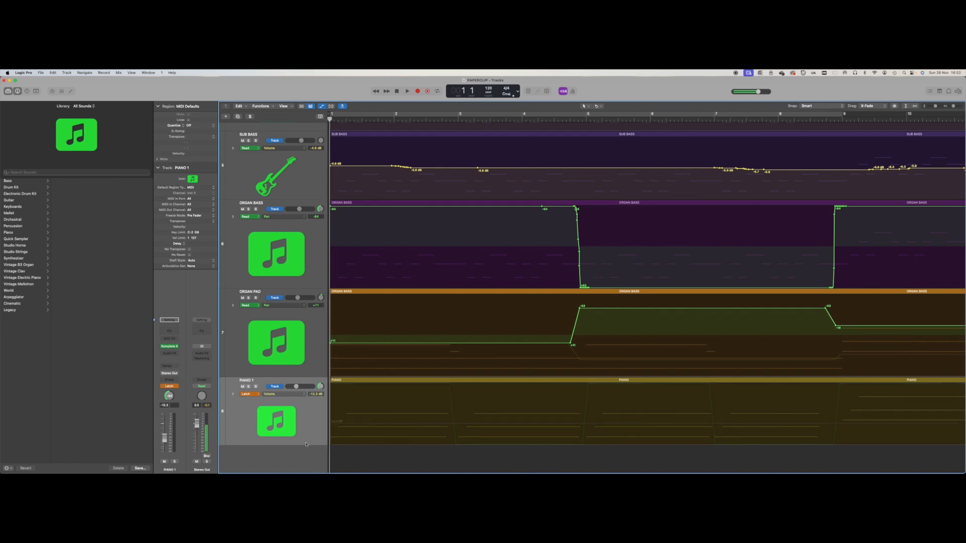
pyautogui.press('space')
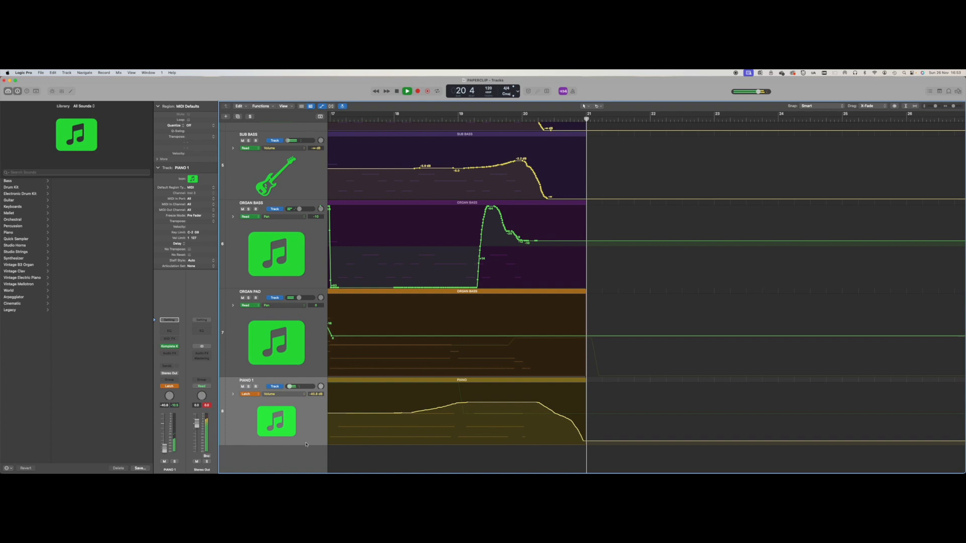
pyautogui.press('space')
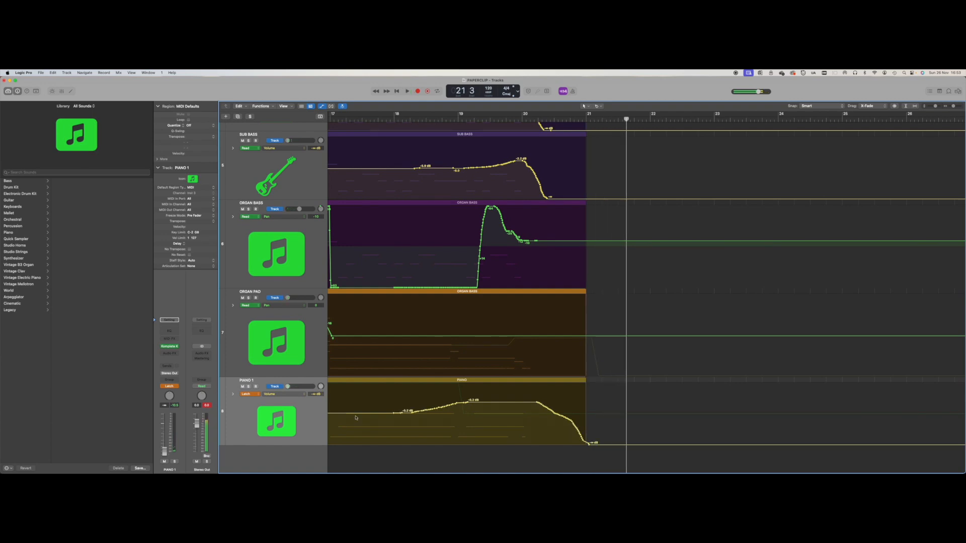
pyautogui.click(397, 91)
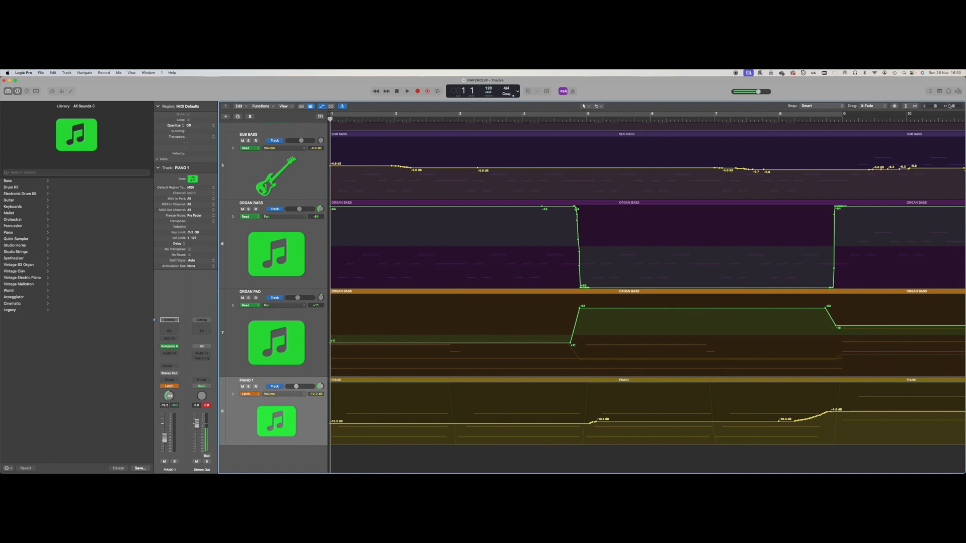
pyautogui.moveTo(953, 107); pyautogui.dragTo(952, 106)
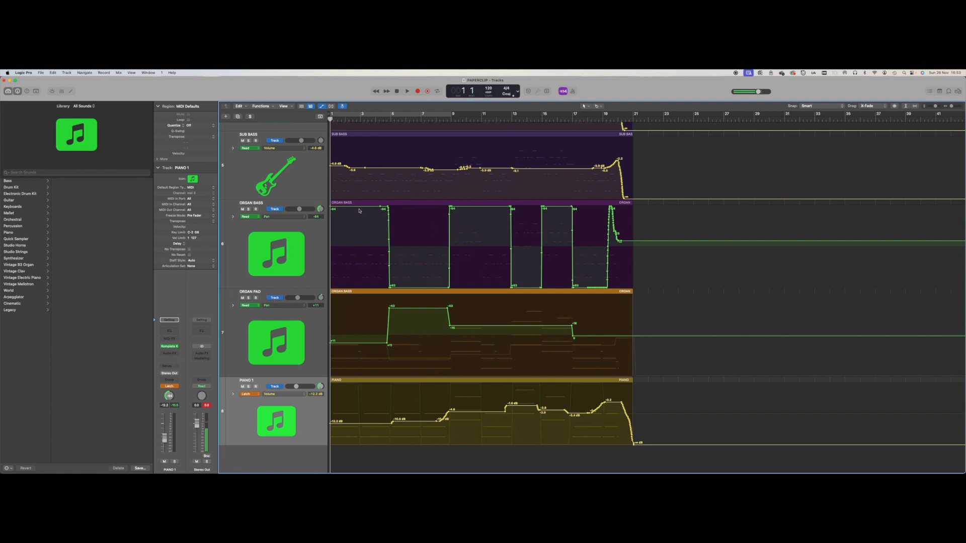
# Step: Select the DRUMS track and look through its available automation parameters, including the Smart Controls ones
pyautogui.scroll(8, 347, 209)
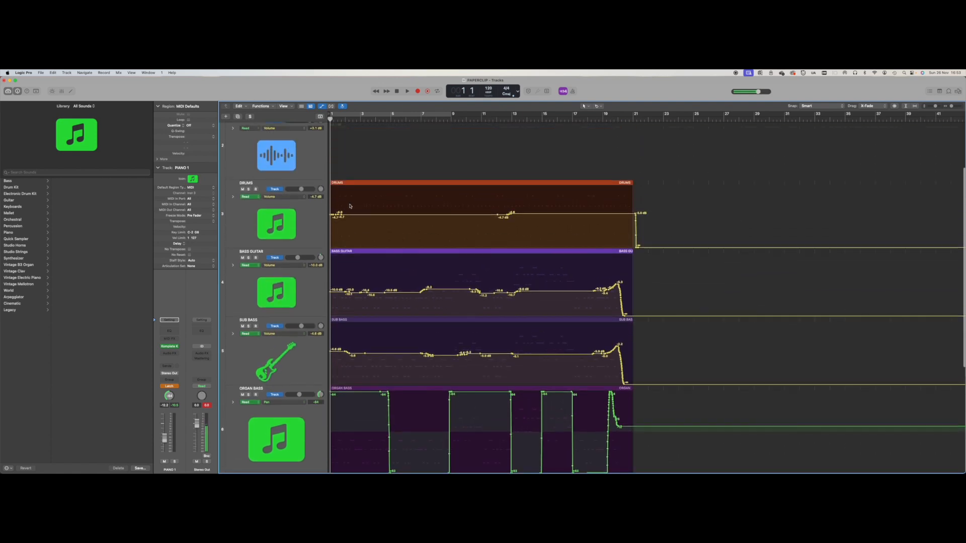
pyautogui.click(311, 225)
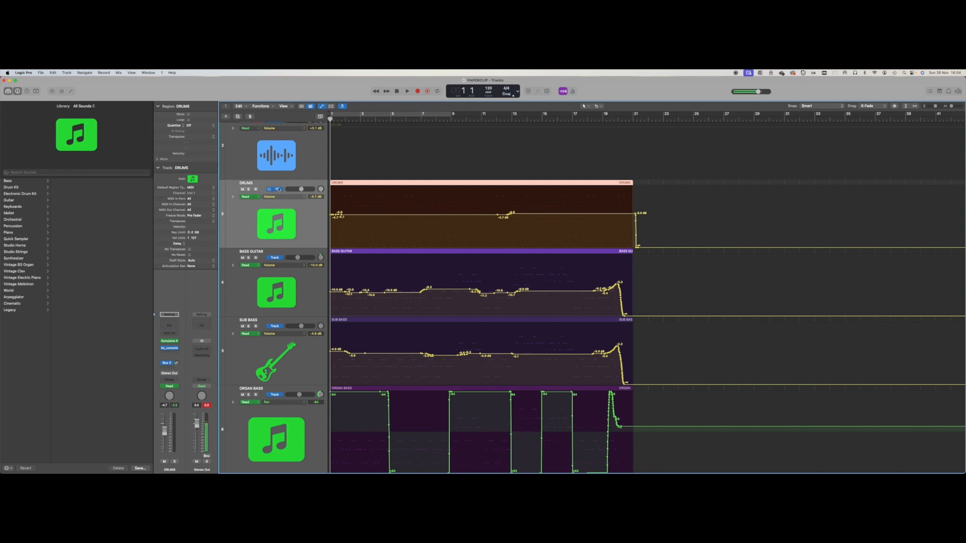
pyautogui.click(304, 198)
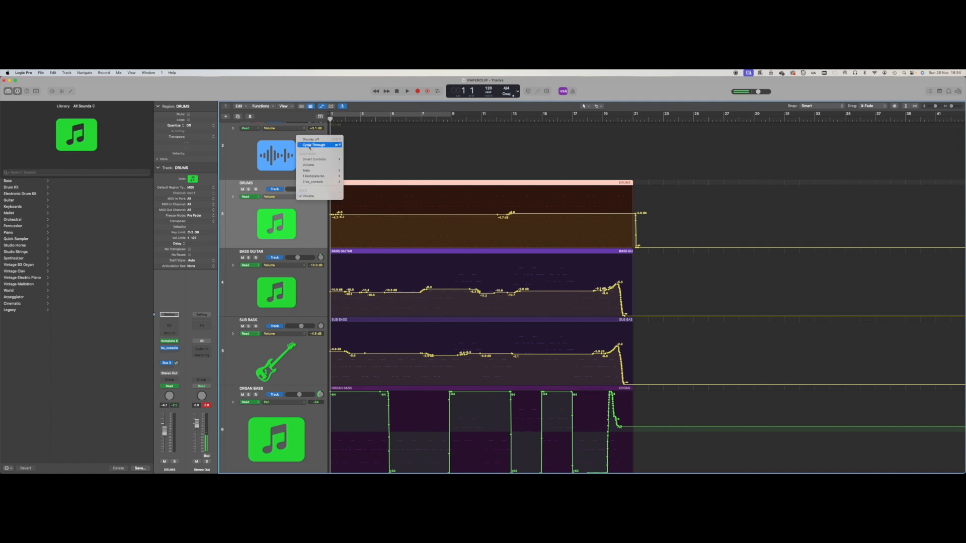
pyautogui.moveTo(311, 160)
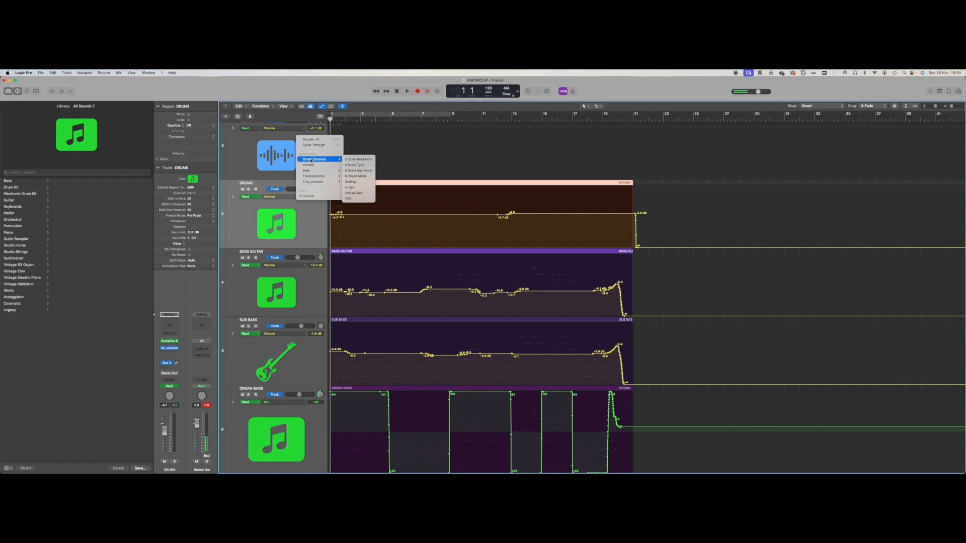
pyautogui.click(234, 285)
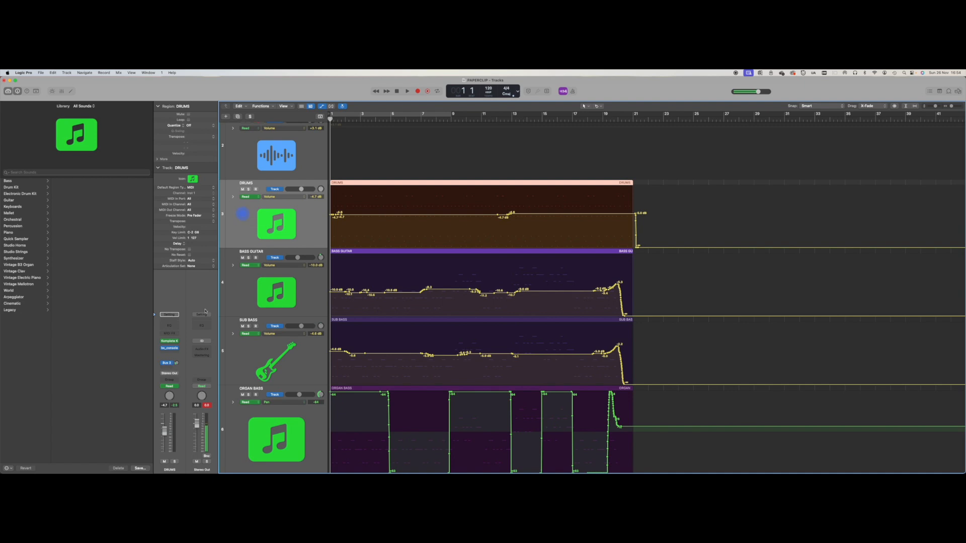
# Step: Set DRUMS to Latch mode and record its Bus 3 send level from bar 1, raising it around bar 12 and cutting it to silence near bar 20
pyautogui.click(177, 387)
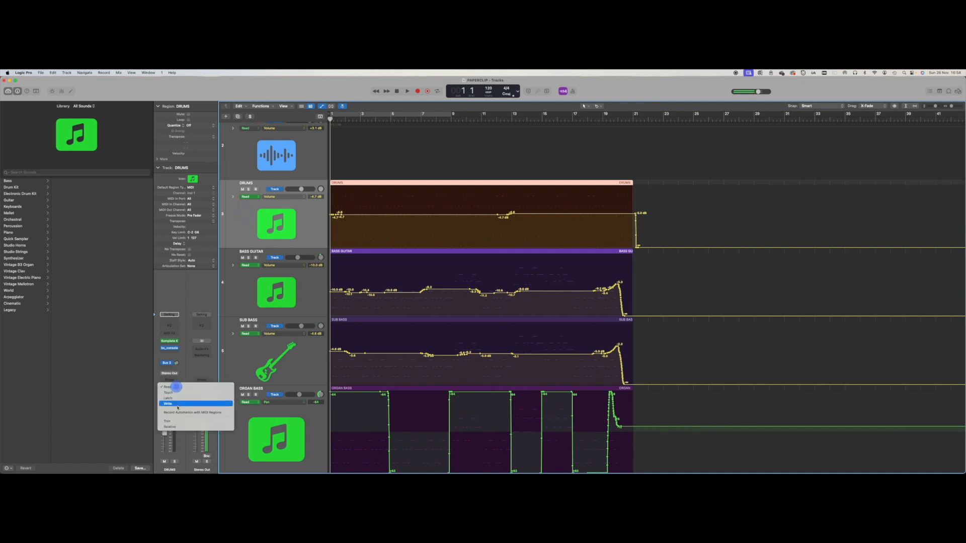
pyautogui.click(177, 399)
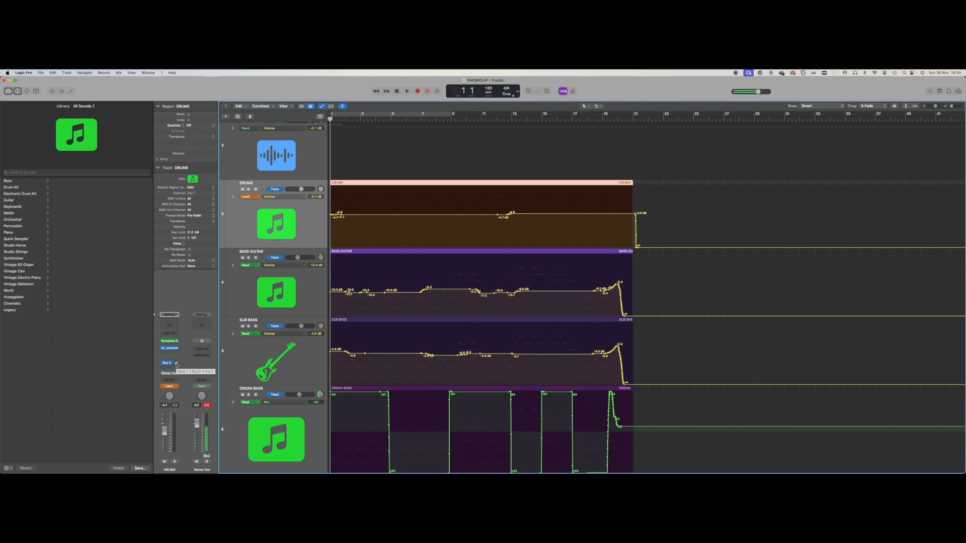
pyautogui.press('space')
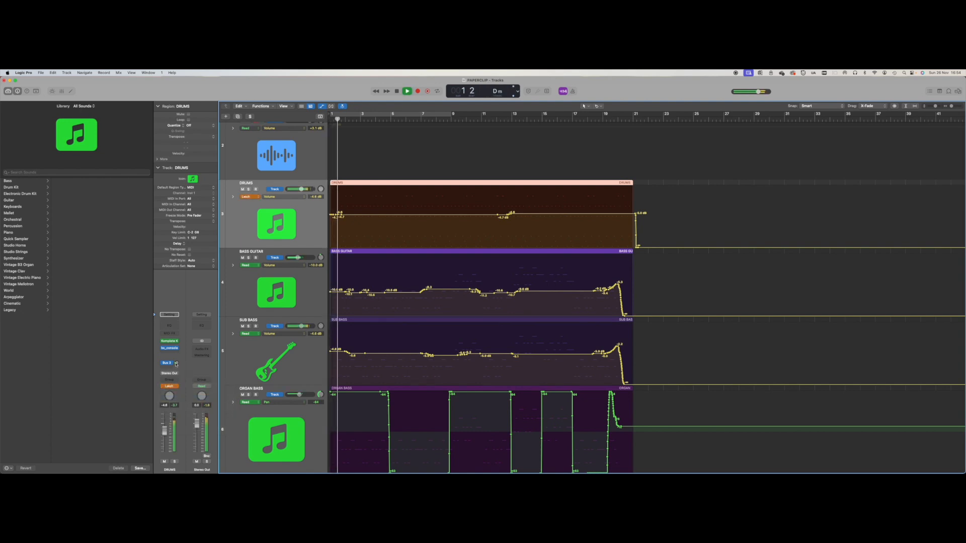
pyautogui.click(176, 363)
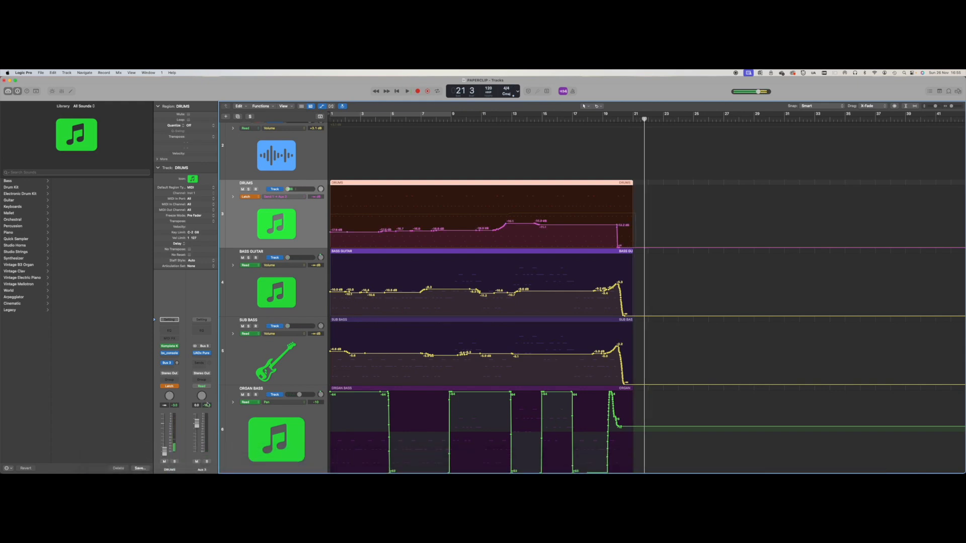
# Step: Hide the automation, reduce the track height to fit all tracks, and play the arrangement from bar 1 past bar 21
pyautogui.click(322, 107)
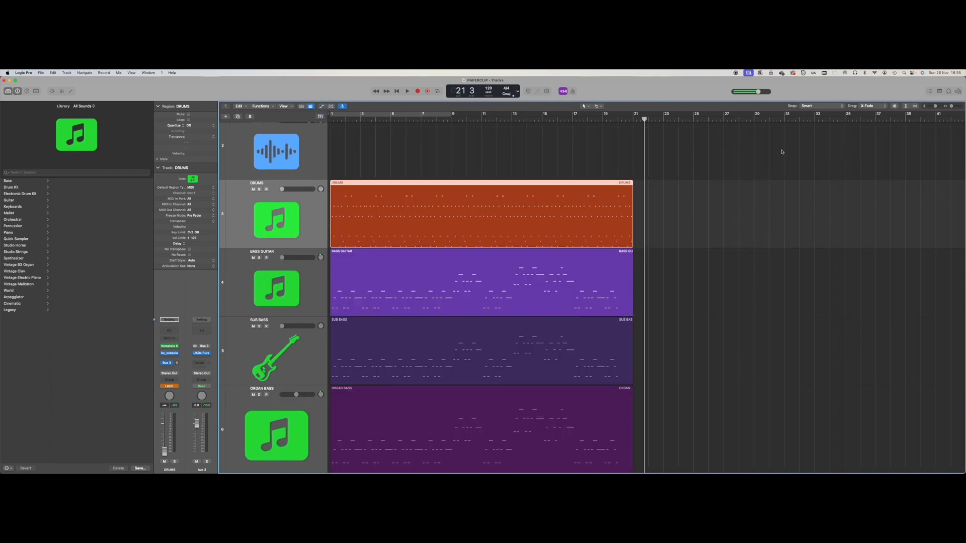
pyautogui.moveTo(934, 106); pyautogui.dragTo(932, 107)
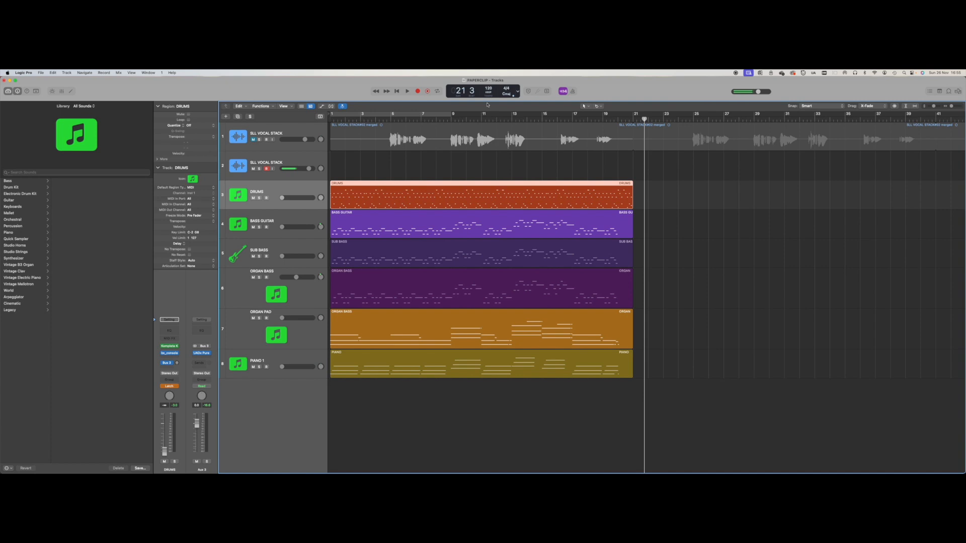
pyautogui.click(396, 91)
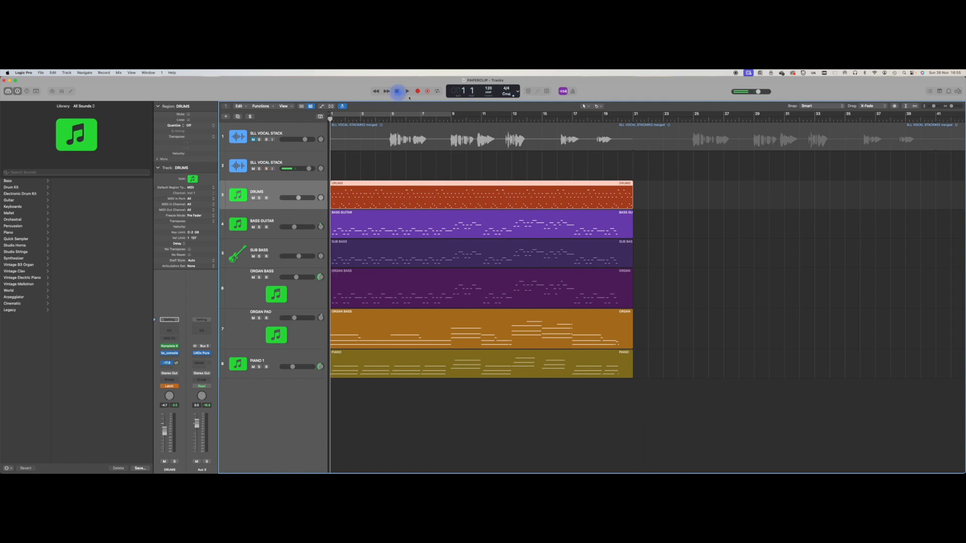
pyautogui.click(407, 91)
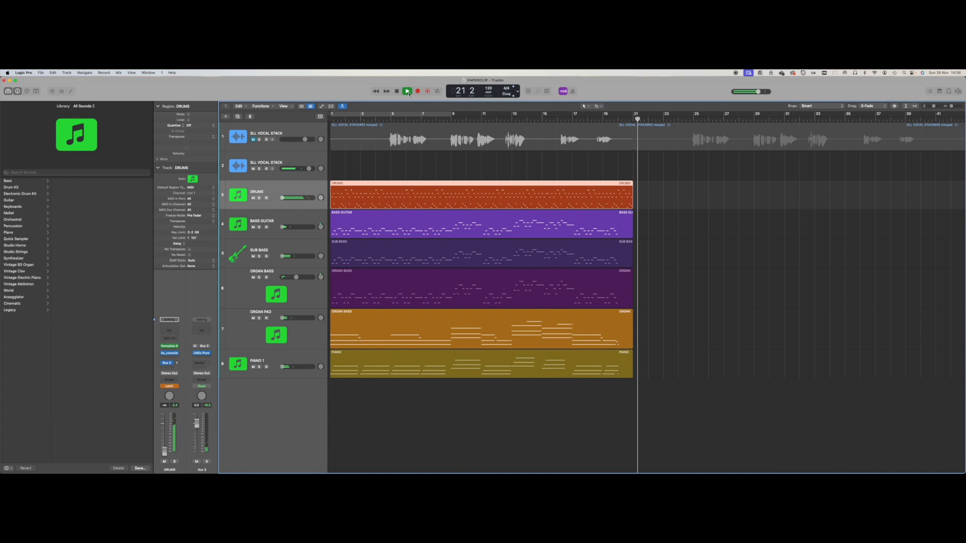
pyautogui.click(408, 92)
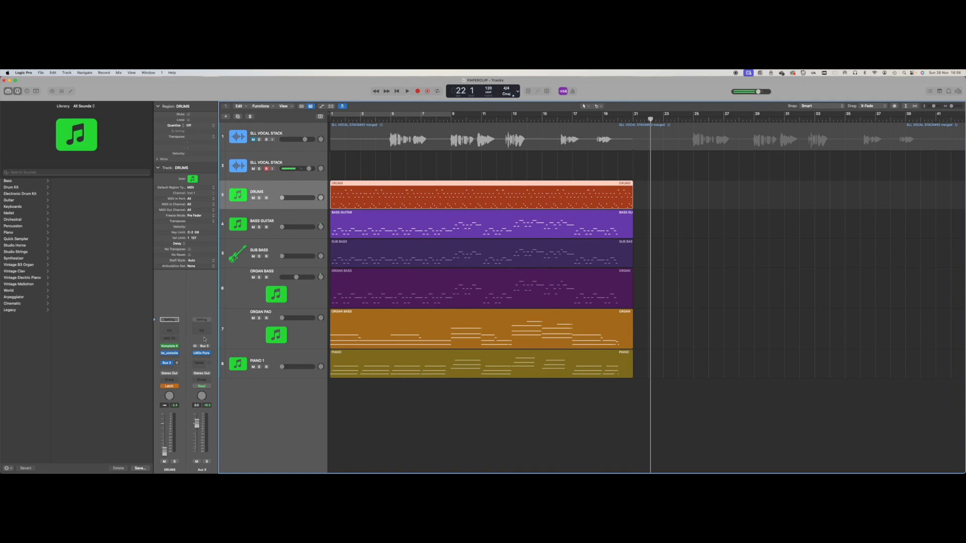
# Step: Switch DRUMS to Read automation mode, then show every track's automation curves and hide them again
pyautogui.click(177, 386)
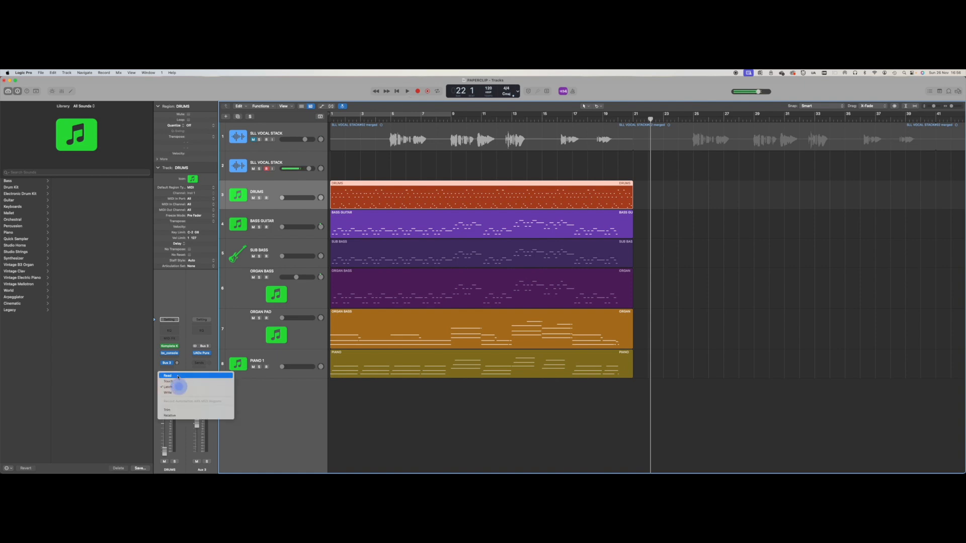
pyautogui.click(178, 375)
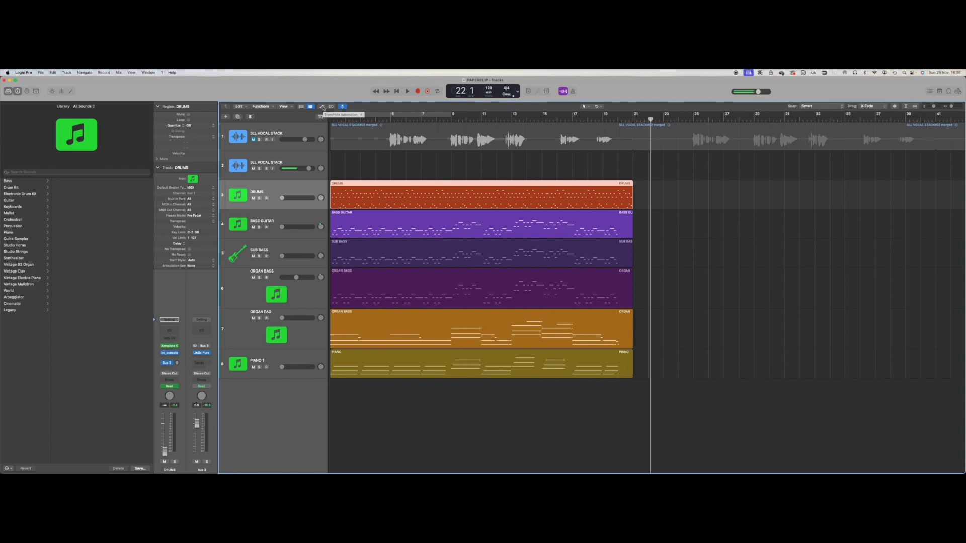
pyautogui.click(322, 106)
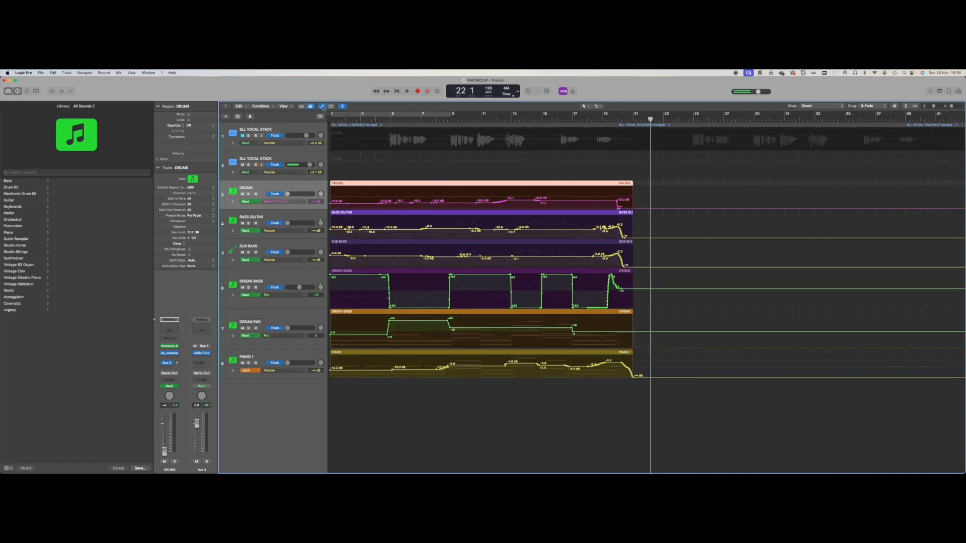
pyautogui.click(322, 106)
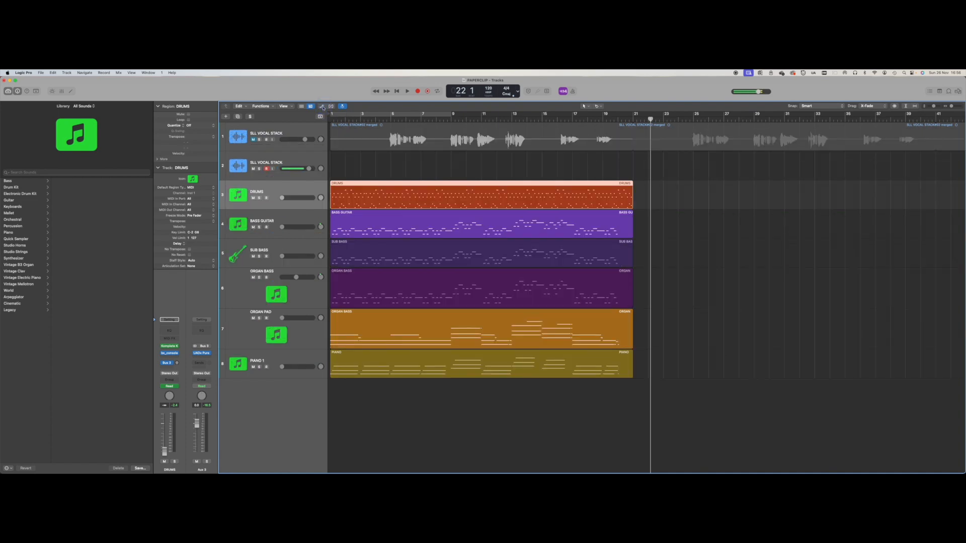